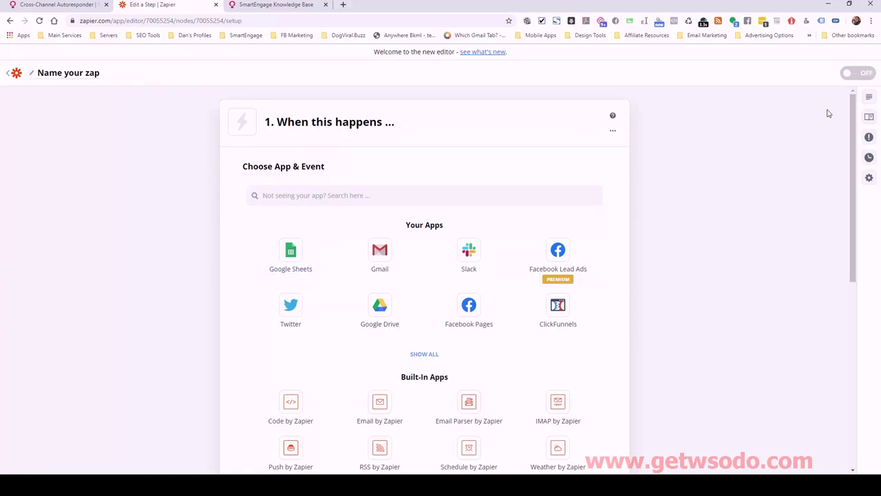
Name the zap 'Color Brite Lead in SE send email to owner'
{"action": "scroll", "coordinate": [853, 117], "scroll_direction": "down", "scroll_amount": 3}
{"action": "scroll", "coordinate": [854, 103], "scroll_direction": "up", "scroll_amount": 3}
{"action": "left_click", "coordinate": [84, 78]}
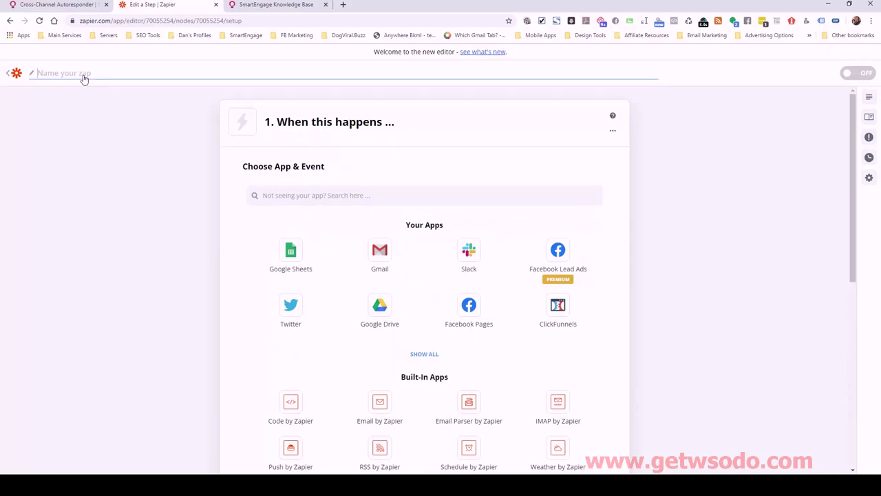
{"action": "type", "text": "Color Brite"}
{"action": "type", "text": " Lead"}
{"action": "type", "text": "in SE"}
{"action": "type", "text": " send to "}
{"action": "type", "text": "AWeber"}
{"action": "key", "text": "BackSpace"}
{"action": "key", "text": "BackSpace"}
{"action": "key", "text": "BackSpace"}
{"action": "key", "text": "BackSpace"}
{"action": "key", "text": "BackSpace"}
{"action": "key", "text": "BackSpace"}
{"action": "key", "text": "BackSpace"}
{"action": "key", "text": "BackSpace"}
{"action": "key", "text": "BackSpace"}
{"action": "type", "text": "email to owner"}
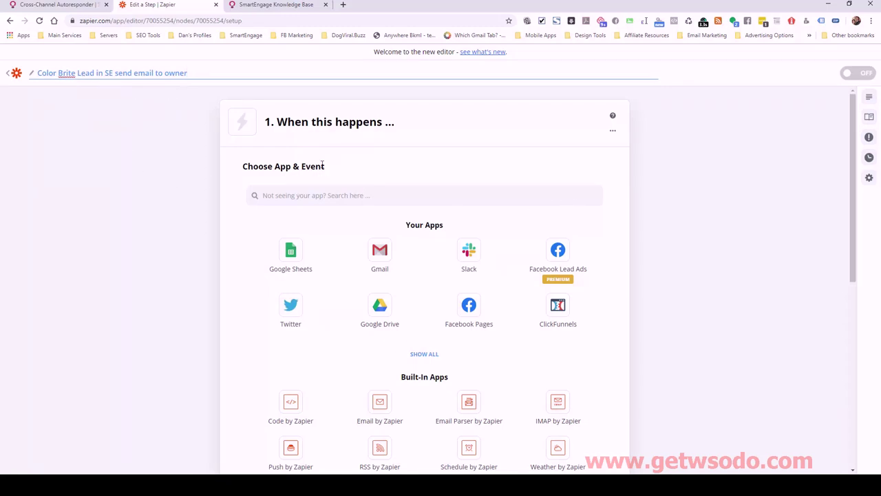
Search 'smart' and choose SmartEngage as the trigger app
{"action": "left_click", "coordinate": [343, 196]}
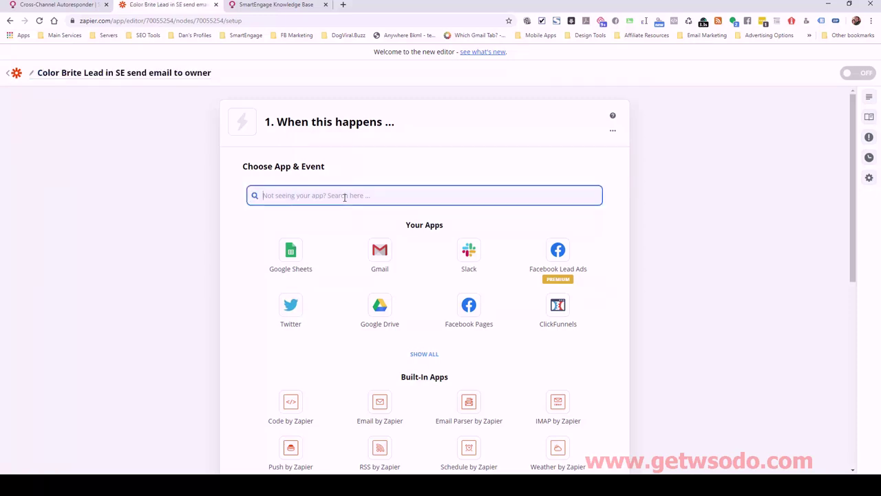
{"action": "type", "text": "smart"}
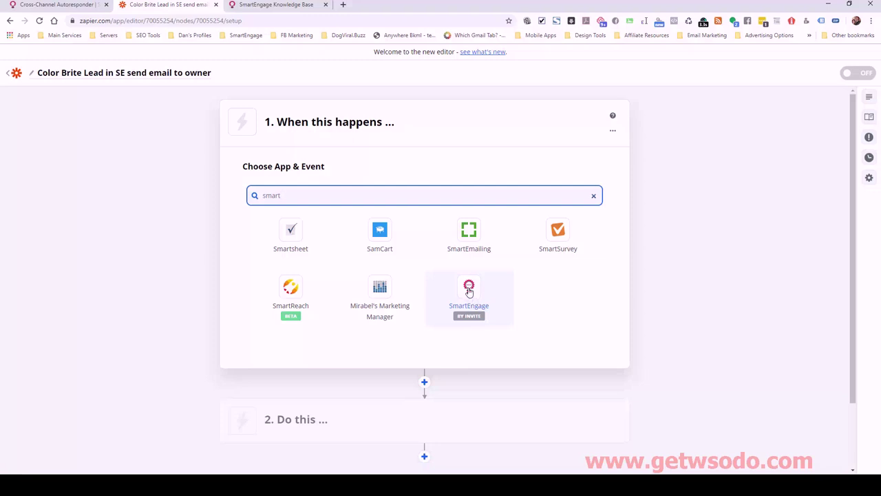
{"action": "left_click", "coordinate": [472, 296]}
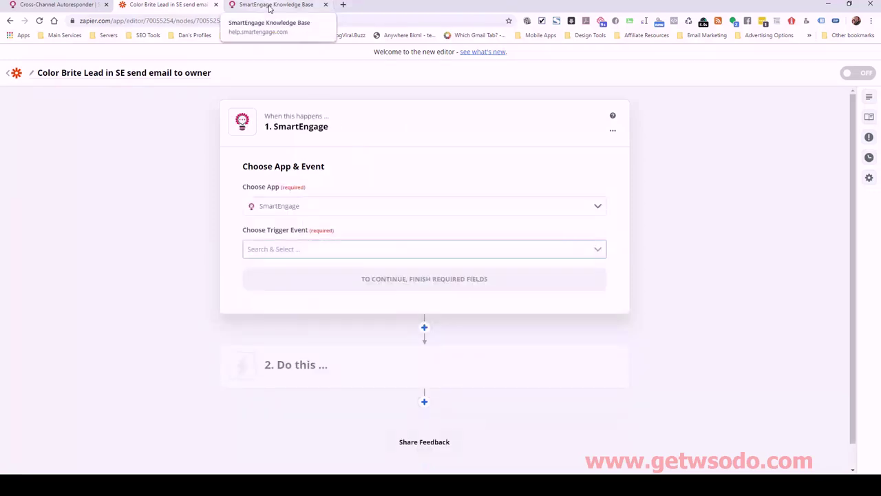
Find the 'Using the SmartEngage Zapier App' article by searching 'zapier', then return to Zapier
{"action": "left_click", "coordinate": [268, 5]}
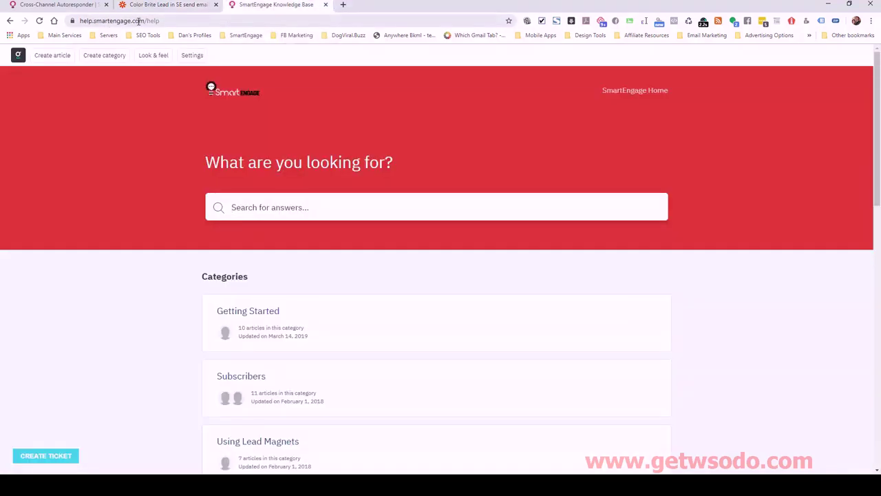
{"action": "left_click", "coordinate": [272, 210]}
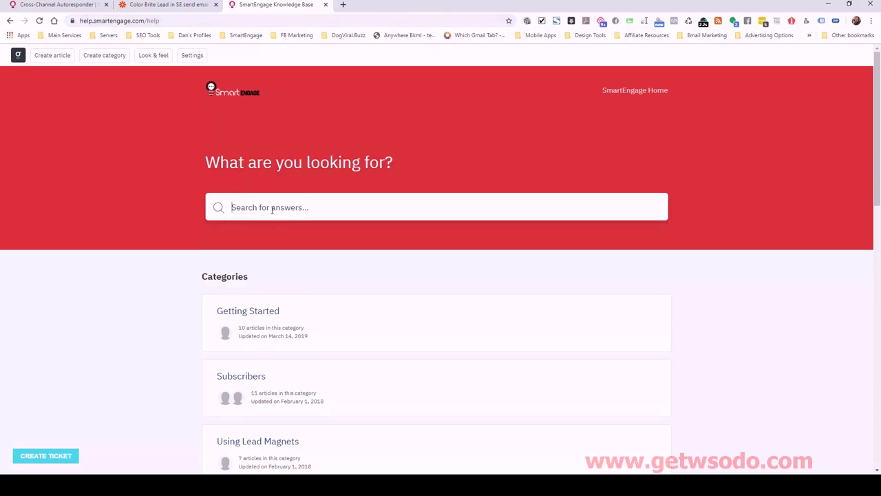
{"action": "type", "text": "zapier"}
{"action": "key", "text": "Return"}
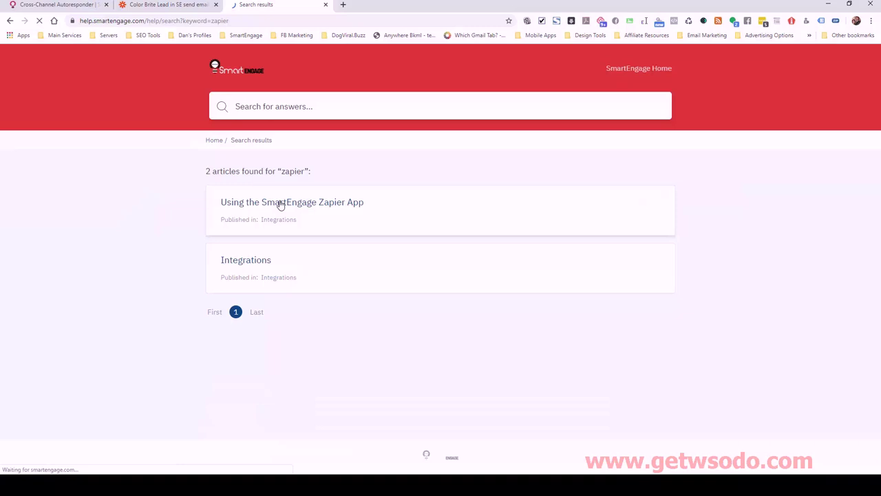
{"action": "left_click", "coordinate": [281, 204]}
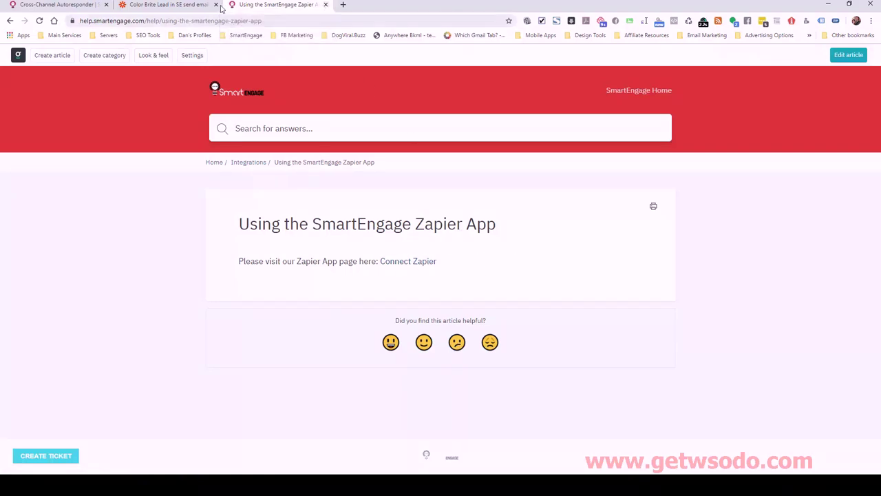
{"action": "left_click", "coordinate": [165, 5]}
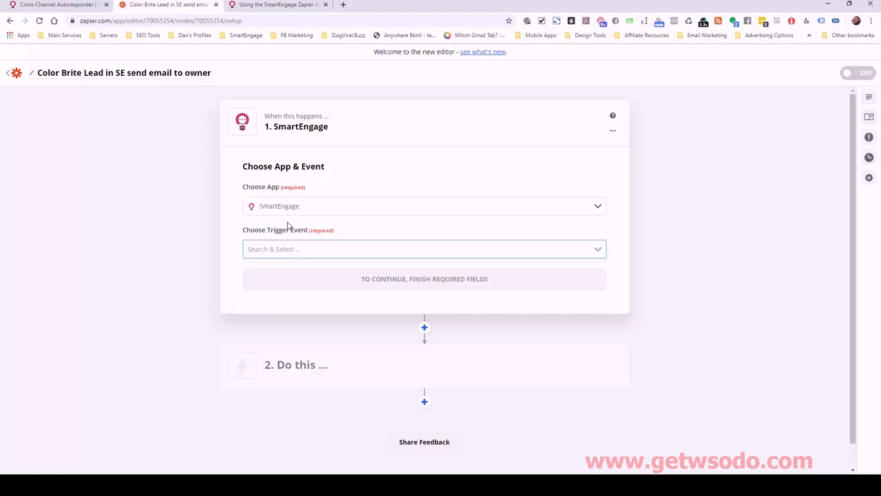
Set the trigger event to New Subscriber Tag and continue
{"action": "left_click", "coordinate": [310, 248]}
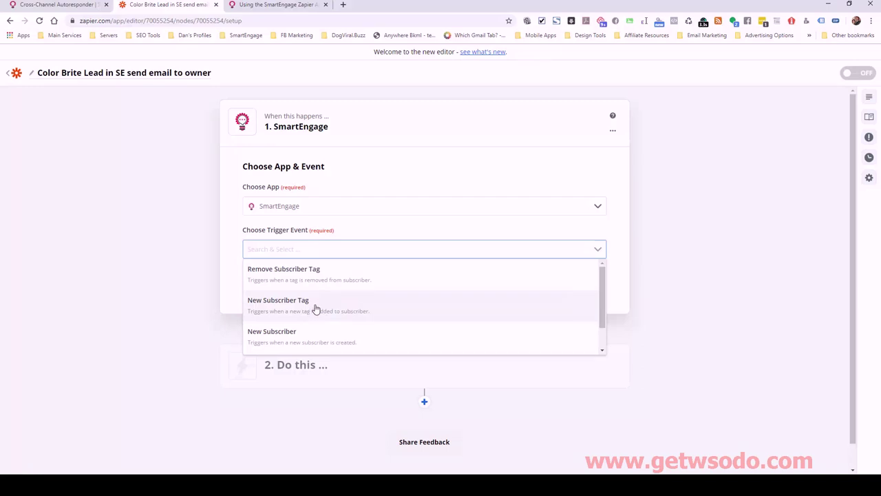
{"action": "scroll", "coordinate": [344, 296], "scroll_direction": "down", "scroll_amount": 1}
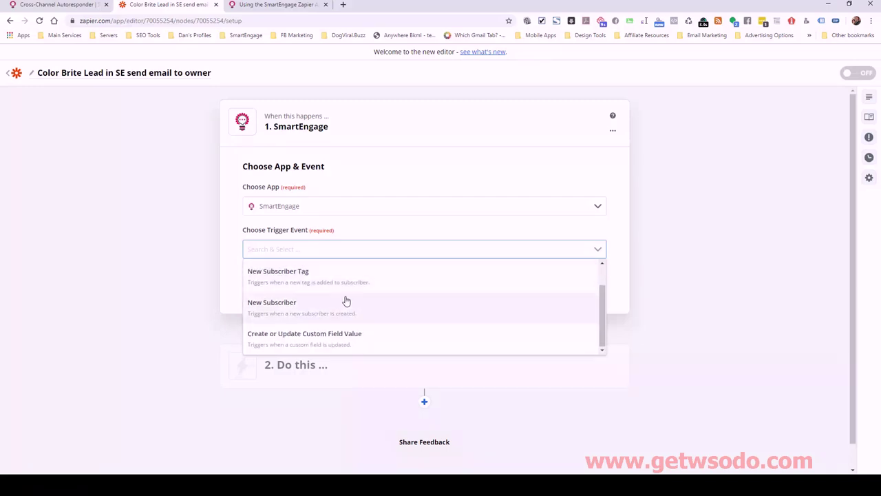
{"action": "scroll", "coordinate": [317, 304], "scroll_direction": "up", "scroll_amount": 1}
{"action": "left_click", "coordinate": [305, 307]}
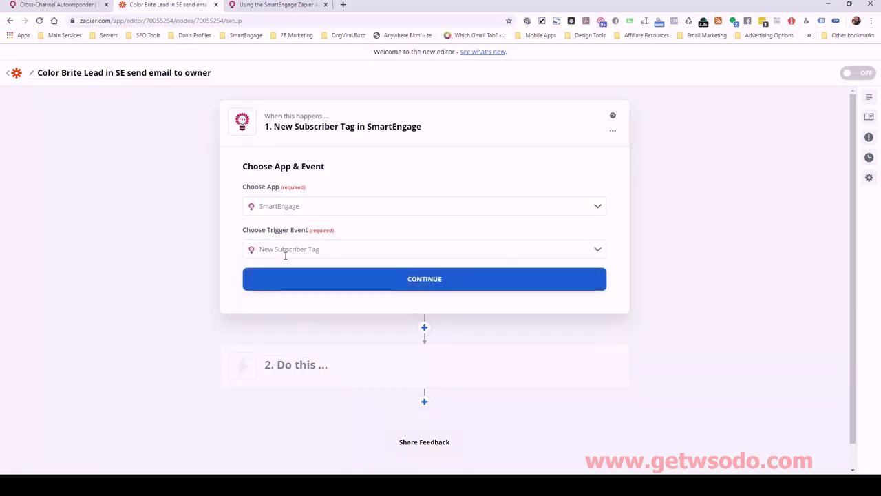
{"action": "left_click", "coordinate": [405, 280]}
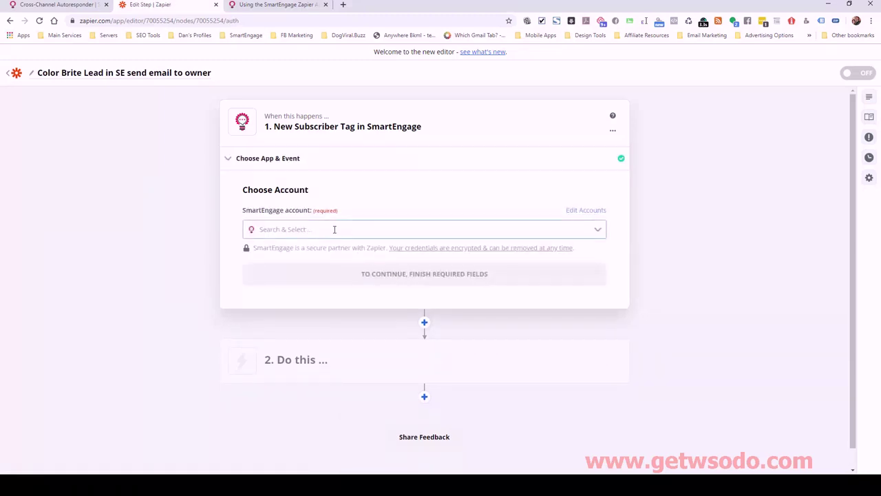
Connect the Color Brite Painting of Long Island SmartEngage account to the trigger
{"action": "left_click", "coordinate": [386, 229]}
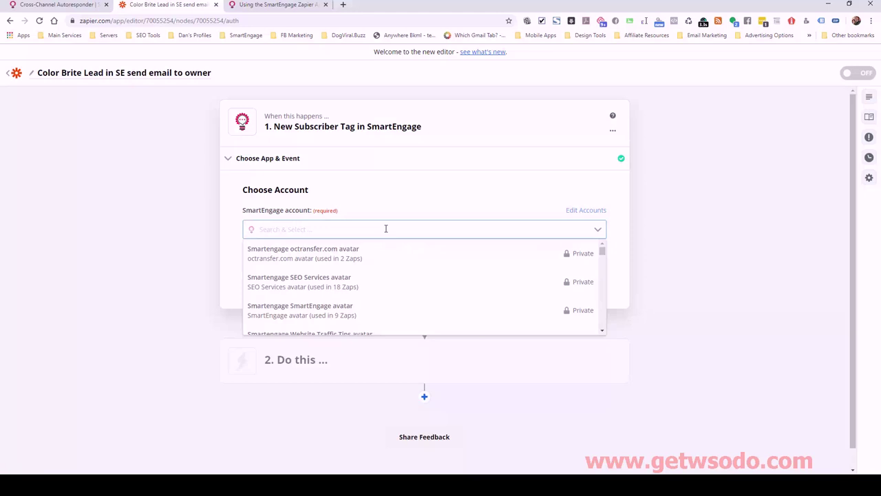
{"action": "type", "text": "color"}
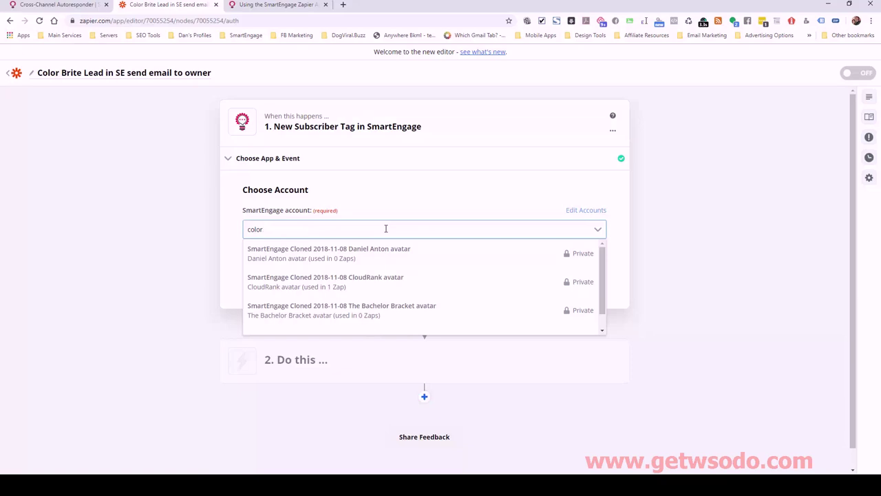
{"action": "scroll", "coordinate": [496, 293], "scroll_direction": "down", "scroll_amount": 1}
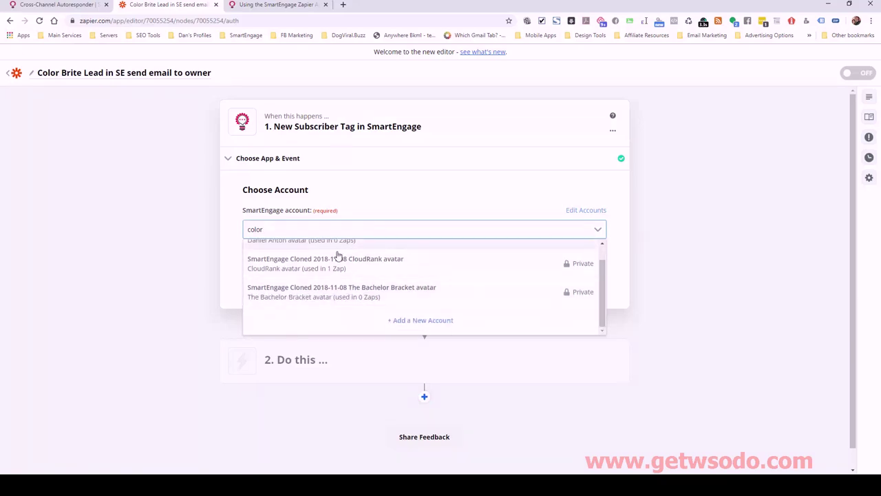
{"action": "scroll", "coordinate": [335, 257], "scroll_direction": "up", "scroll_amount": 1}
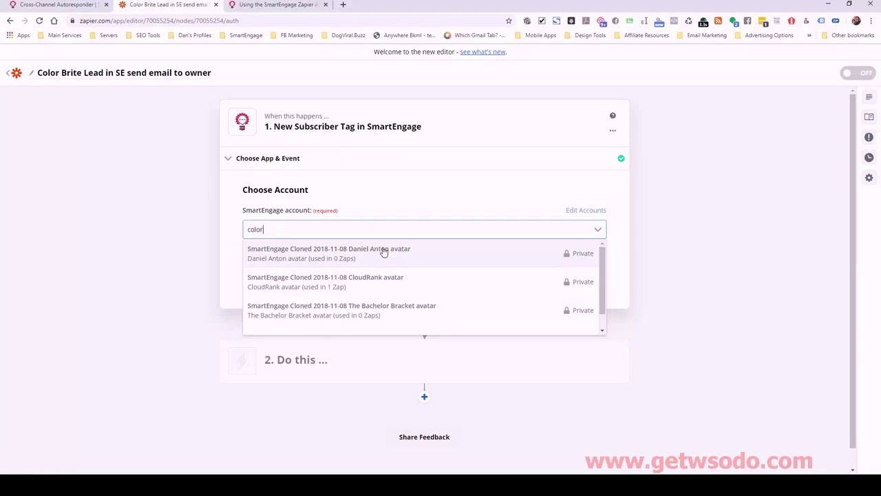
{"action": "scroll", "coordinate": [441, 283], "scroll_direction": "down", "scroll_amount": 1}
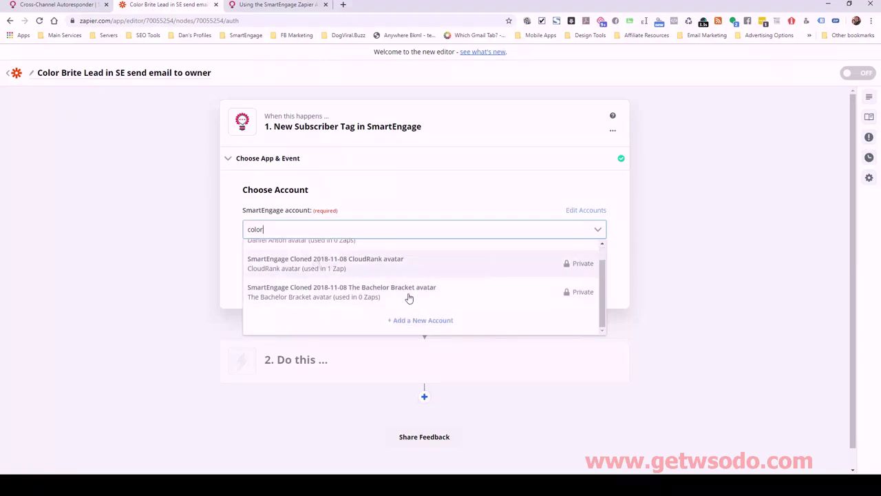
{"action": "left_click", "coordinate": [423, 320]}
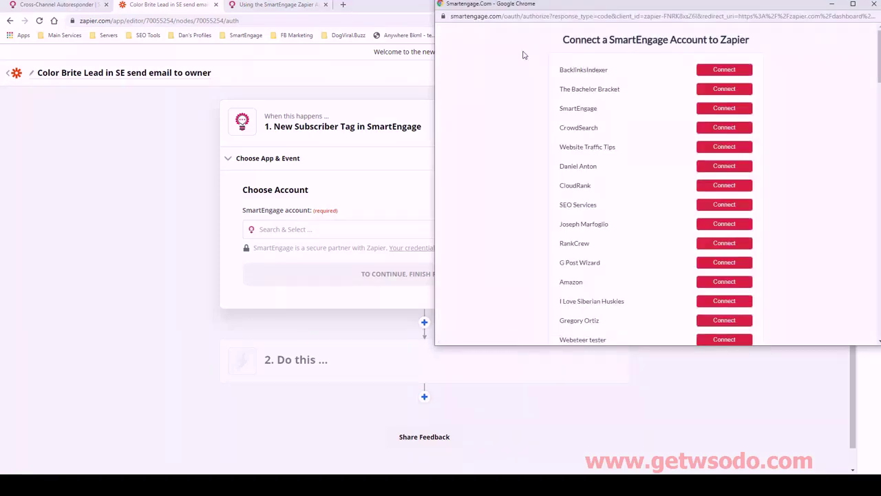
{"action": "key", "text": "ctrl+f"}
{"action": "type", "text": "color"}
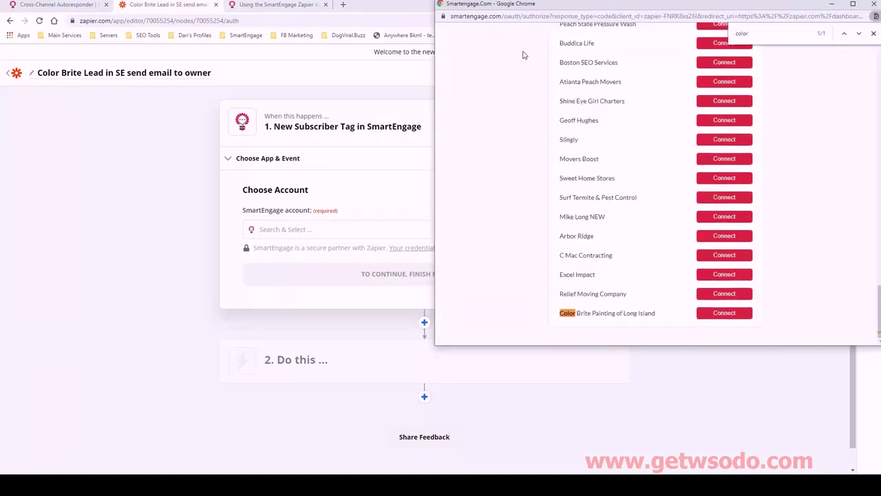
{"action": "left_click", "coordinate": [712, 314]}
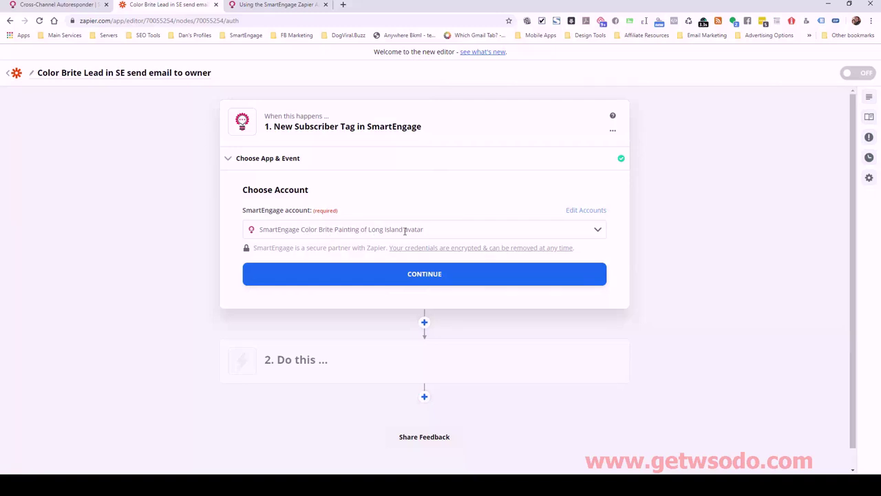
{"action": "left_click", "coordinate": [451, 273]}
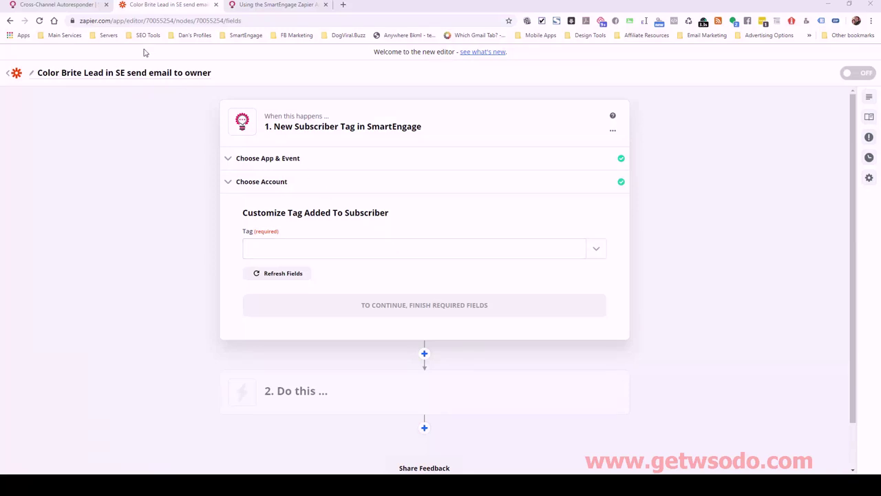
{"action": "left_click", "coordinate": [77, 5]}
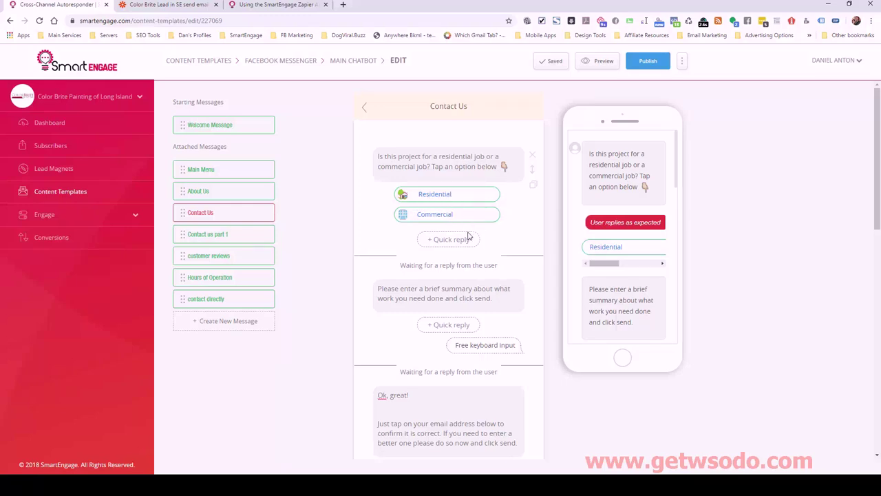
Inspect the chatbot's email and phone questions, confirming the phone reply adds completed_contact_info
{"action": "scroll", "coordinate": [468, 236], "scroll_direction": "down", "scroll_amount": 1}
{"action": "scroll", "coordinate": [484, 242], "scroll_direction": "down", "scroll_amount": 2}
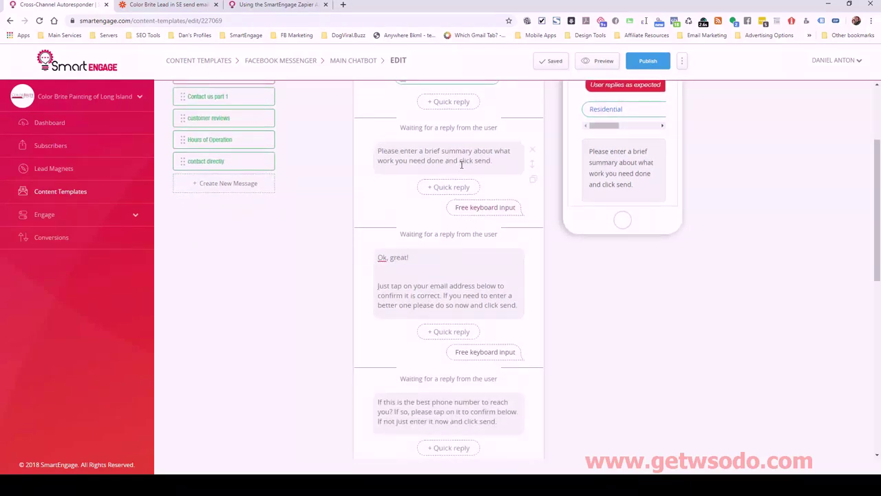
{"action": "scroll", "coordinate": [468, 194], "scroll_direction": "down", "scroll_amount": 2}
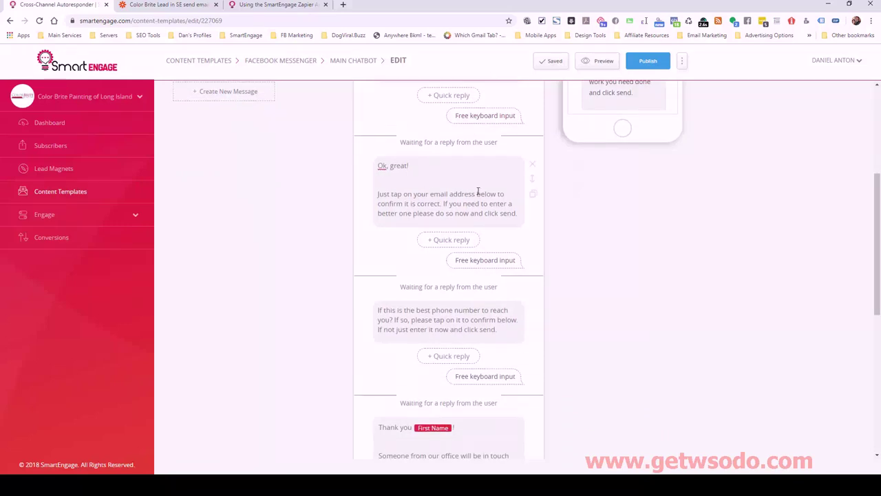
{"action": "left_click", "coordinate": [485, 274]}
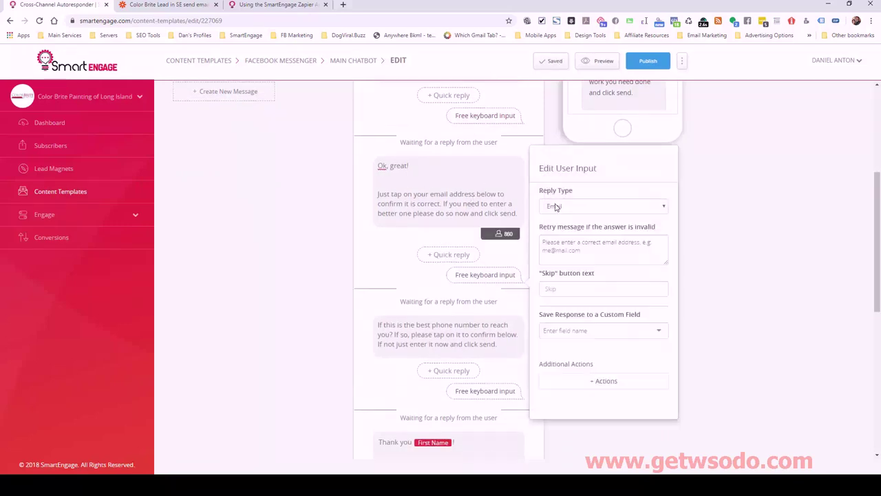
{"action": "left_click", "coordinate": [454, 328]}
{"action": "scroll", "coordinate": [452, 326], "scroll_direction": "down", "scroll_amount": 2}
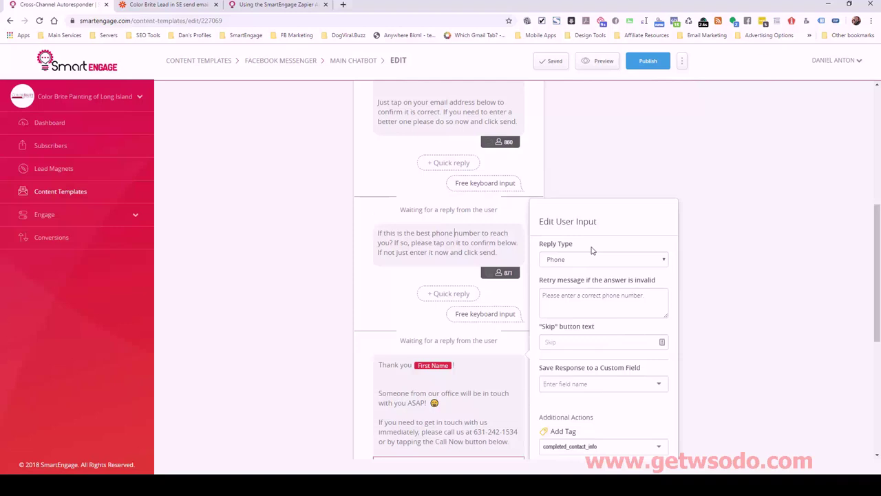
{"action": "scroll", "coordinate": [592, 287], "scroll_direction": "down", "scroll_amount": 2}
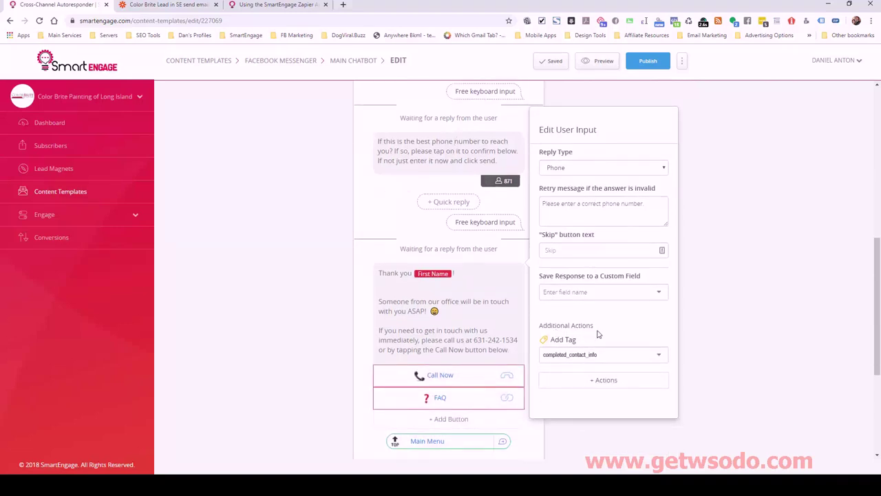
{"action": "mouse_move", "coordinate": [579, 343]}
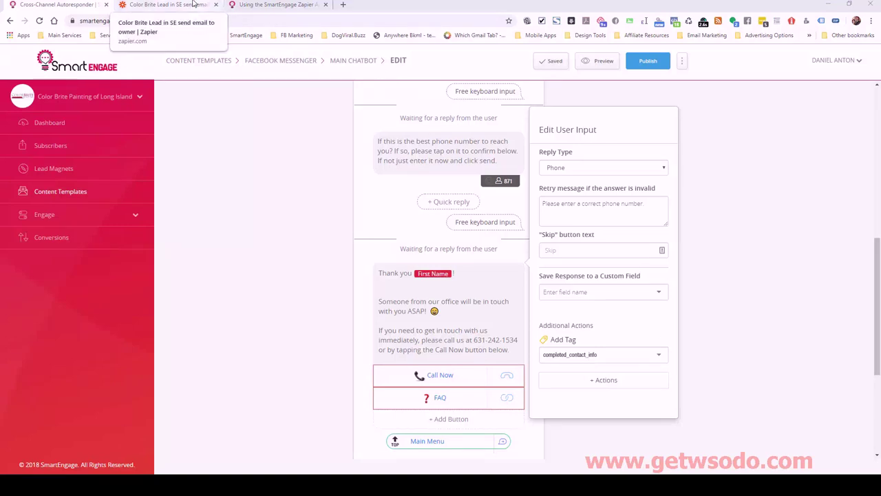
Choose completed_contact_info as the trigger's Tag and confirm it
{"action": "left_click", "coordinate": [172, 5]}
{"action": "left_click", "coordinate": [288, 255]}
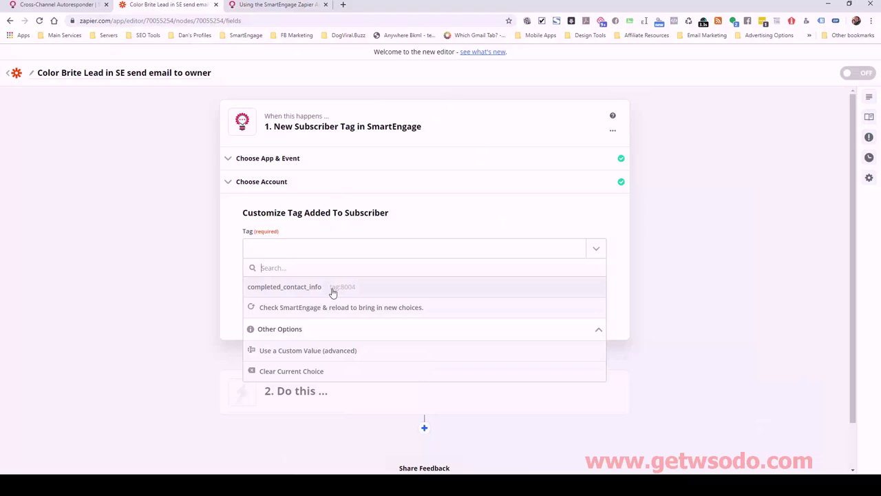
{"action": "left_click", "coordinate": [290, 290]}
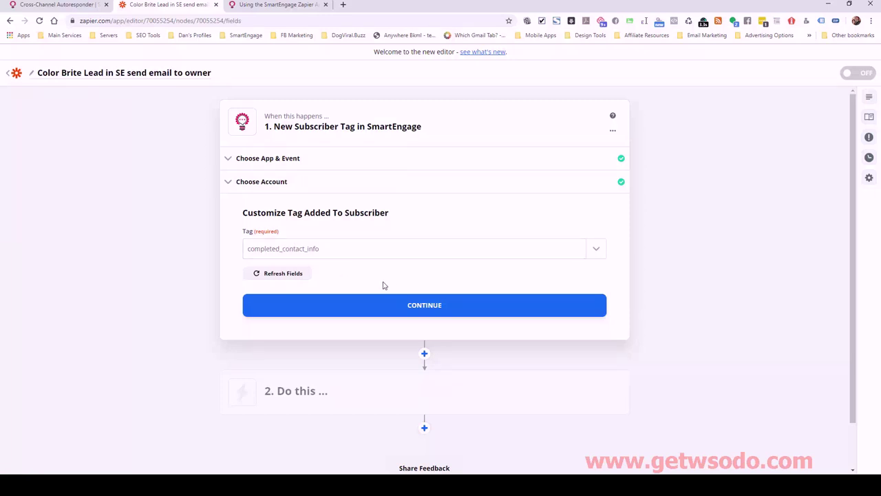
{"action": "left_click", "coordinate": [415, 306]}
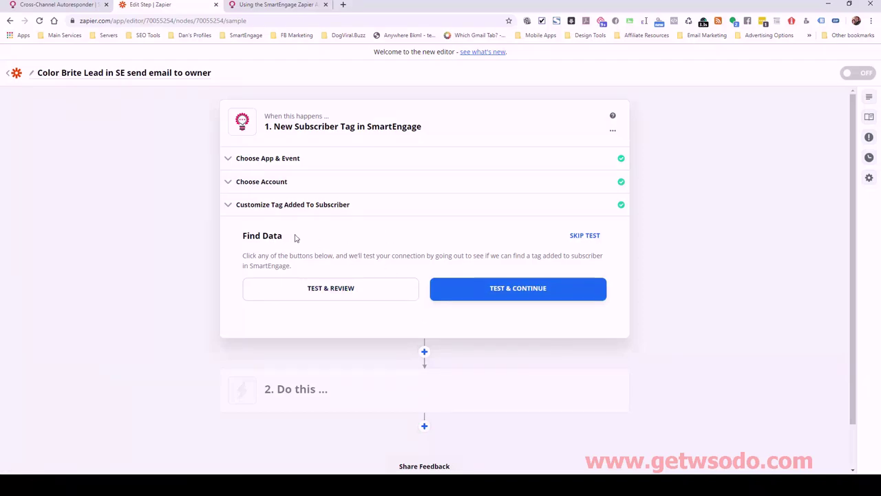
Open SmartEngage Subscribers in a new tab and check a subscriber's completed_contact_info tag
{"action": "left_click", "coordinate": [75, 8]}
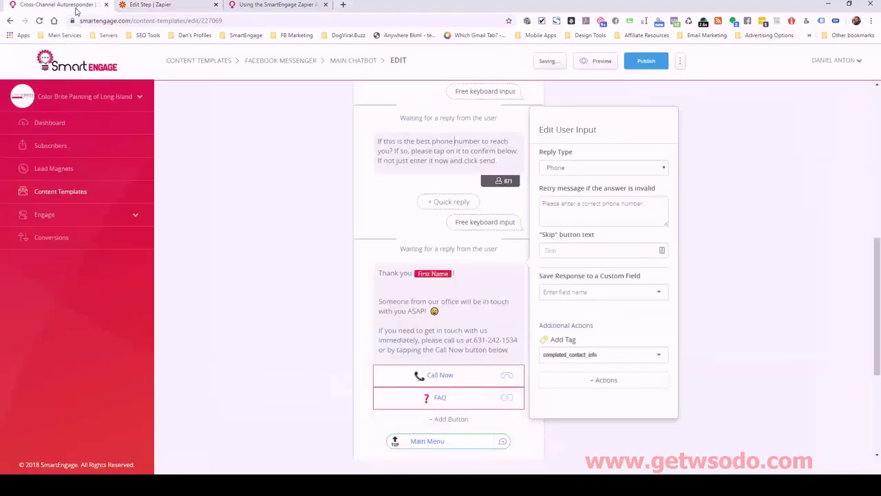
{"action": "right_click", "coordinate": [56, 143]}
{"action": "left_click", "coordinate": [96, 148]}
{"action": "left_click", "coordinate": [158, 4]}
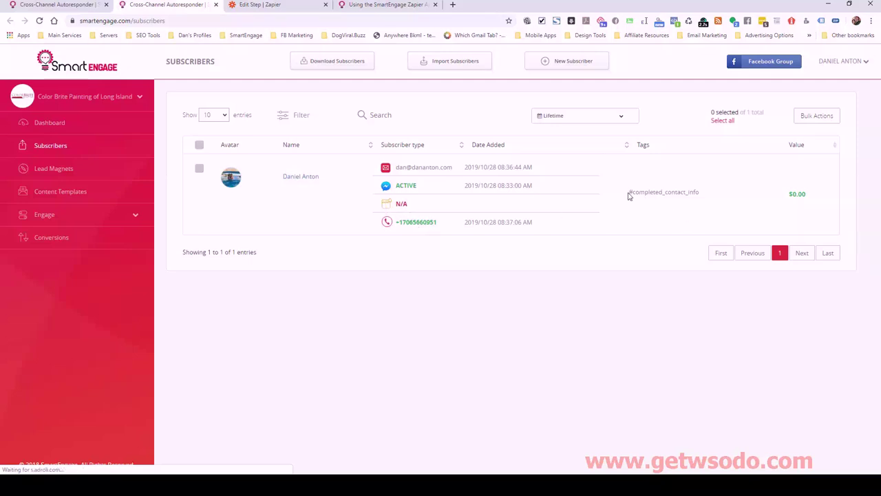
{"action": "left_click_drag", "start_coordinate": [629, 192], "coordinate": [629, 192]}
{"action": "left_click", "coordinate": [665, 192]}
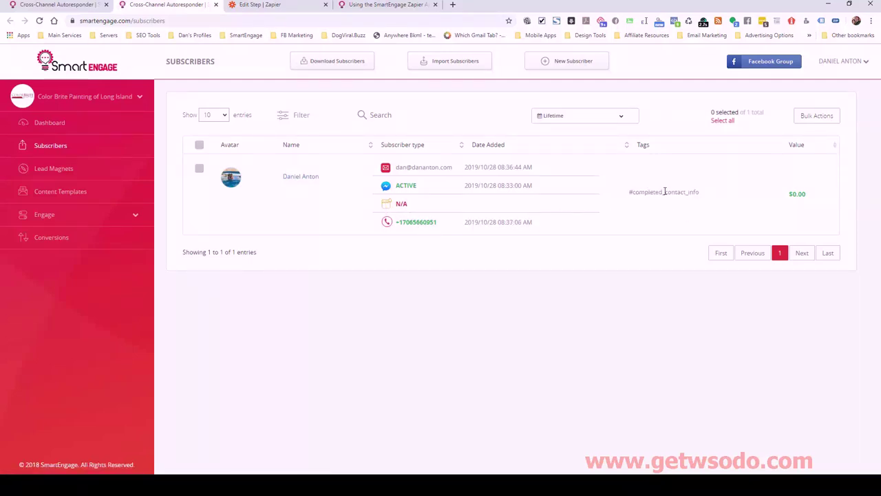
Test the trigger, then pick Email by Zapier as the action app
{"action": "left_click", "coordinate": [296, 4]}
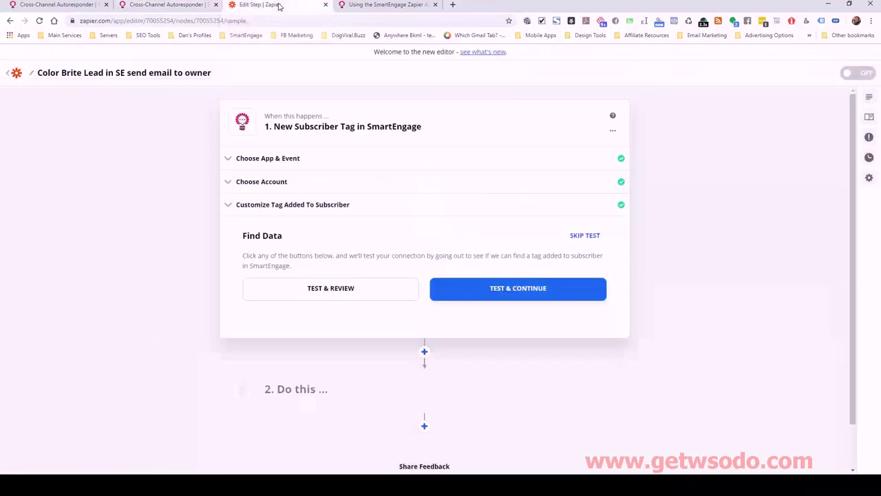
{"action": "left_click", "coordinate": [513, 290]}
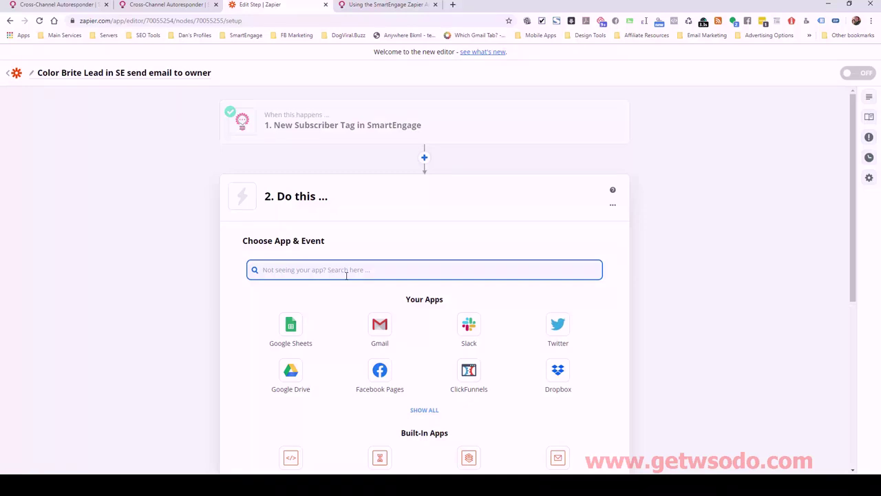
{"action": "type", "text": "email"}
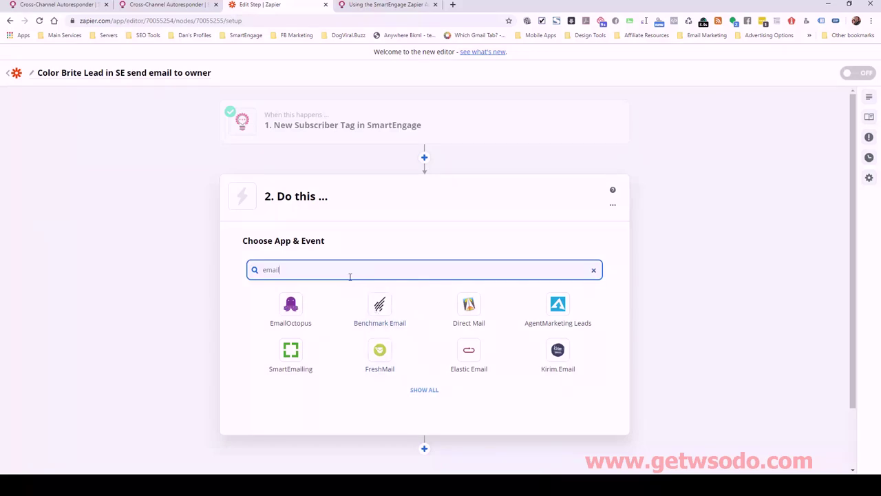
{"action": "type", "text": " za"}
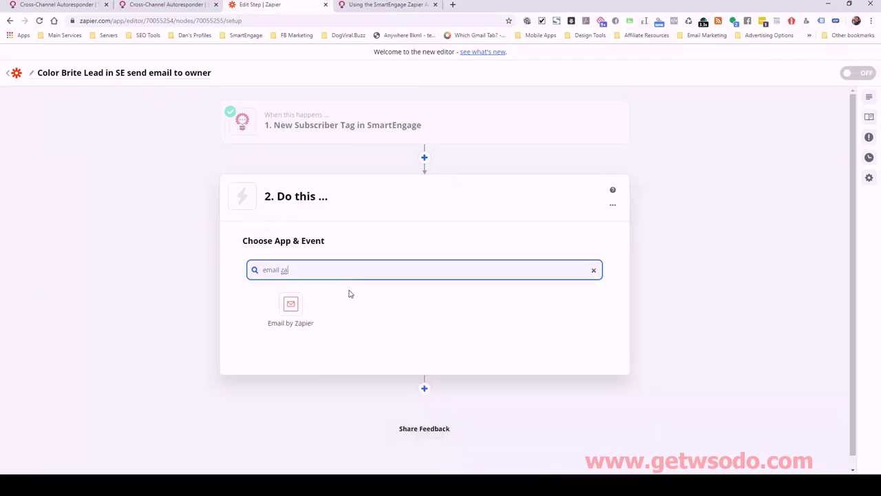
{"action": "left_click", "coordinate": [289, 307]}
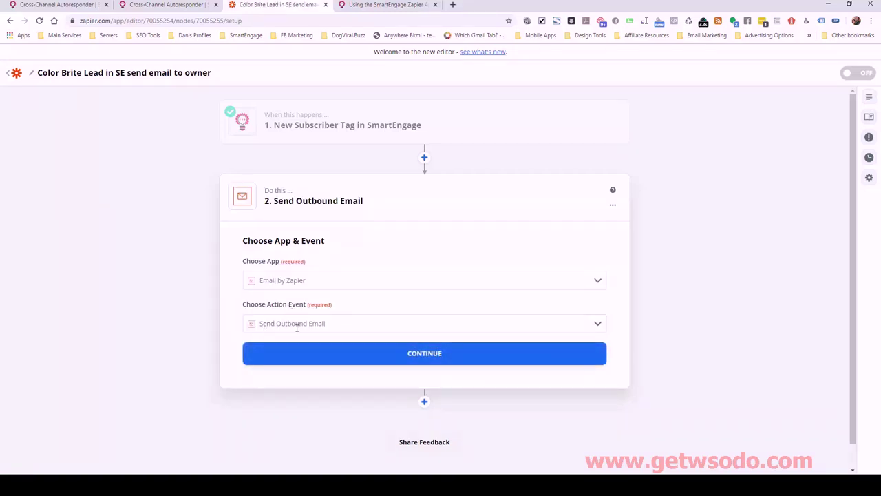
Address the email to the owner with subject 'New Lead Info Automatically Generated By Smart Facebook…'
{"action": "left_click", "coordinate": [427, 356]}
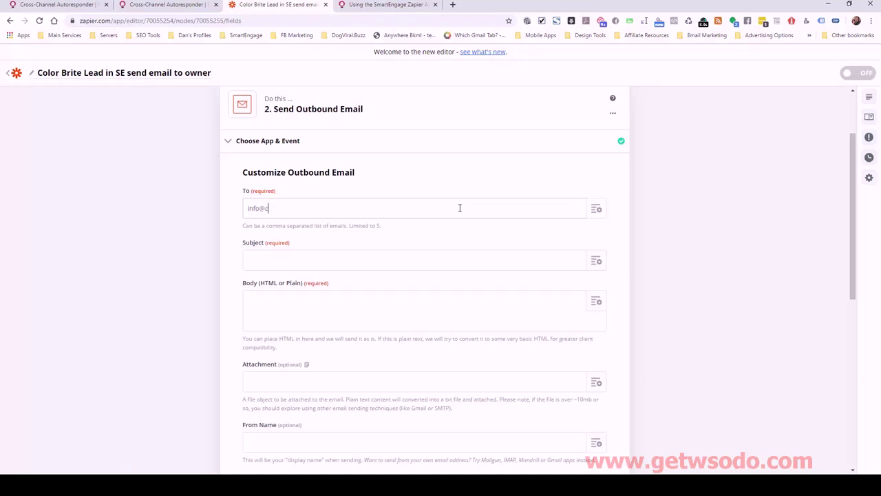
{"action": "type", "text": "olorbritepainting.com"}
{"action": "left_click", "coordinate": [449, 258]}
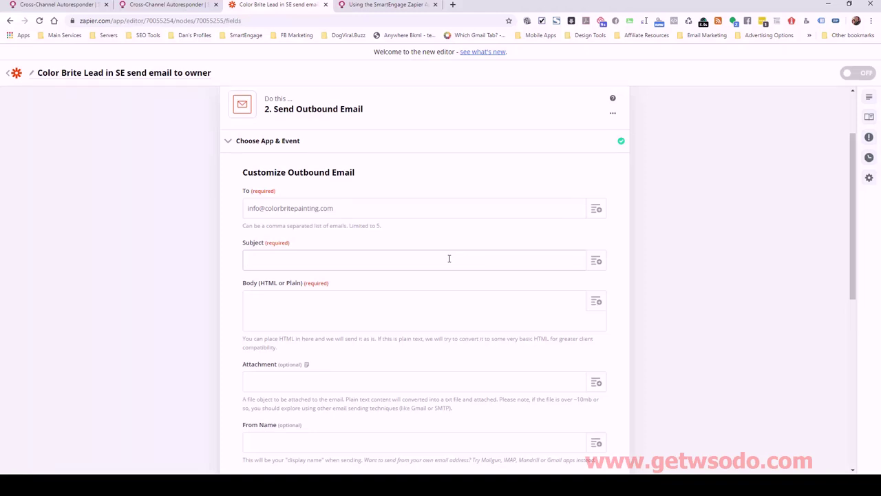
{"action": "type", "text": "New Lead Info Automatically Generated By"}
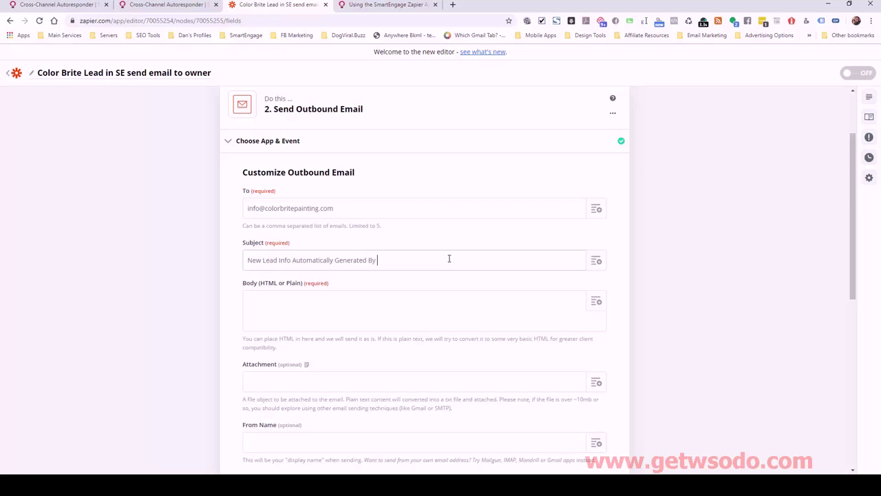
{"action": "type", "text": " Smart Facebook Chatb"}
Add the subscriber's full name and email to the body with Name: and Email: labels
{"action": "scroll", "coordinate": [320, 283], "scroll_direction": "down", "scroll_amount": 1}
{"action": "scroll", "coordinate": [311, 283], "scroll_direction": "down", "scroll_amount": 1}
{"action": "left_click", "coordinate": [282, 199]}
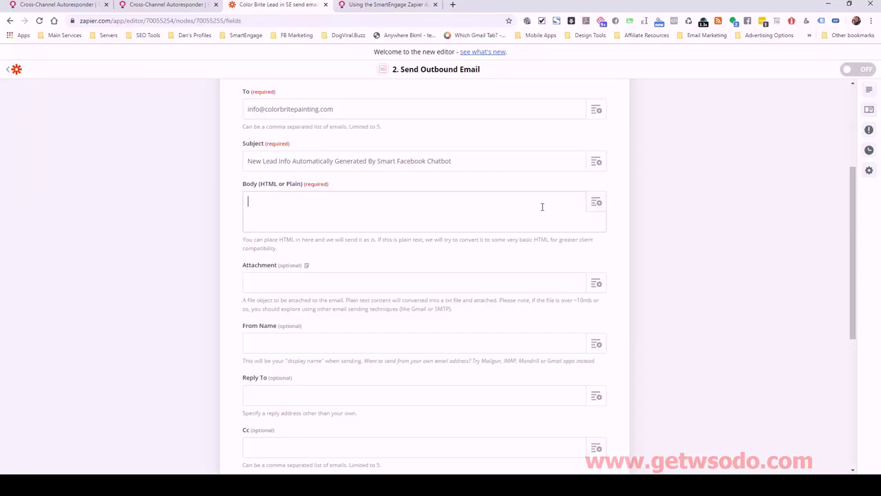
{"action": "left_click", "coordinate": [597, 204]}
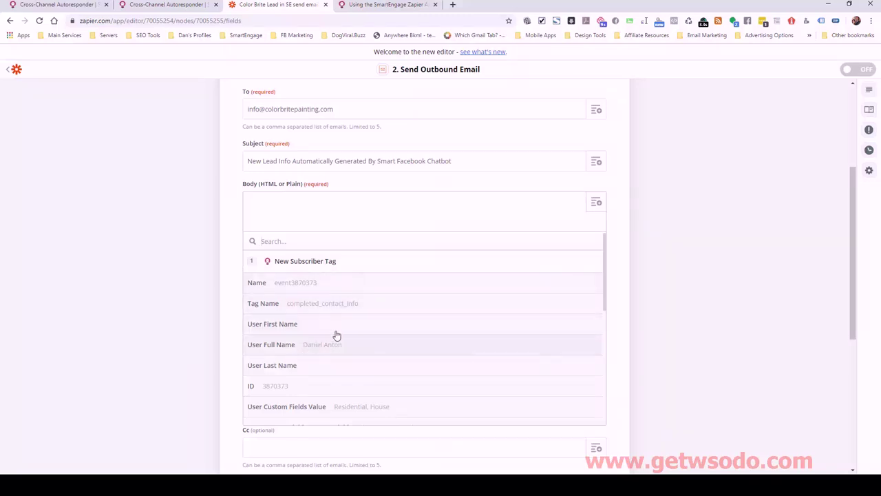
{"action": "scroll", "coordinate": [337, 338], "scroll_direction": "down", "scroll_amount": 1}
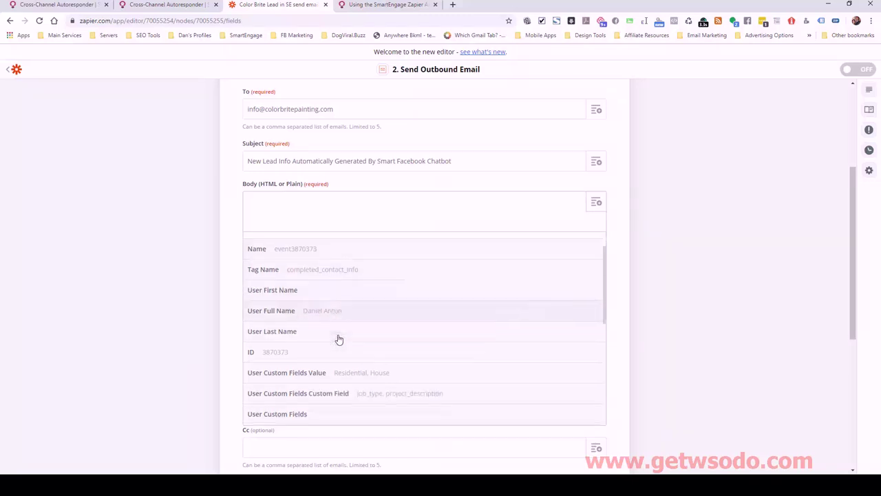
{"action": "left_click", "coordinate": [326, 300]}
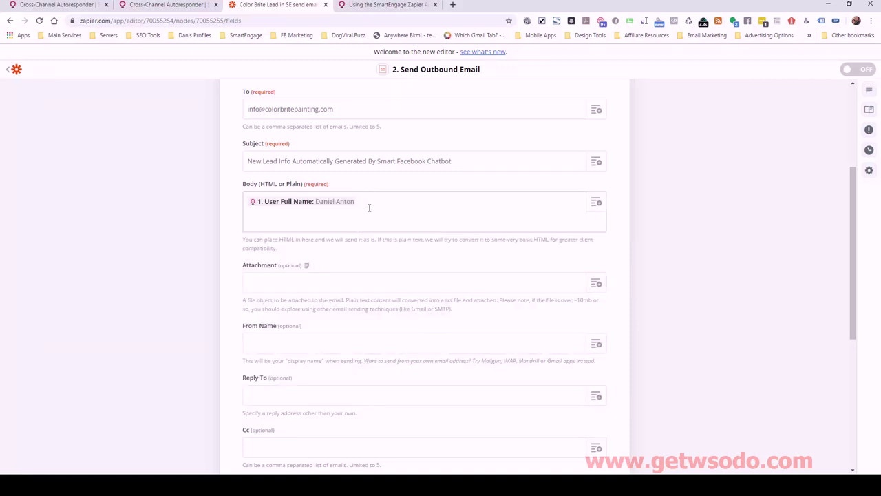
{"action": "type", "text": "Name:"}
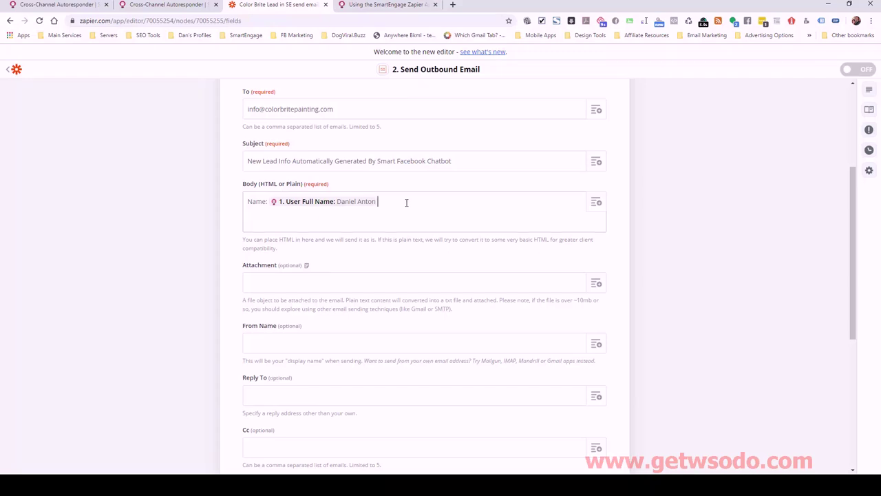
{"action": "left_click", "coordinate": [596, 202]}
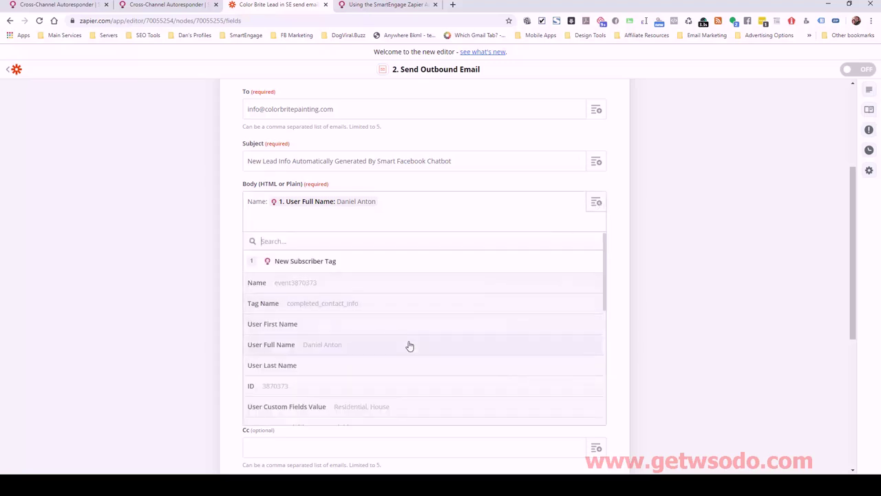
{"action": "scroll", "coordinate": [411, 345], "scroll_direction": "down", "scroll_amount": 1}
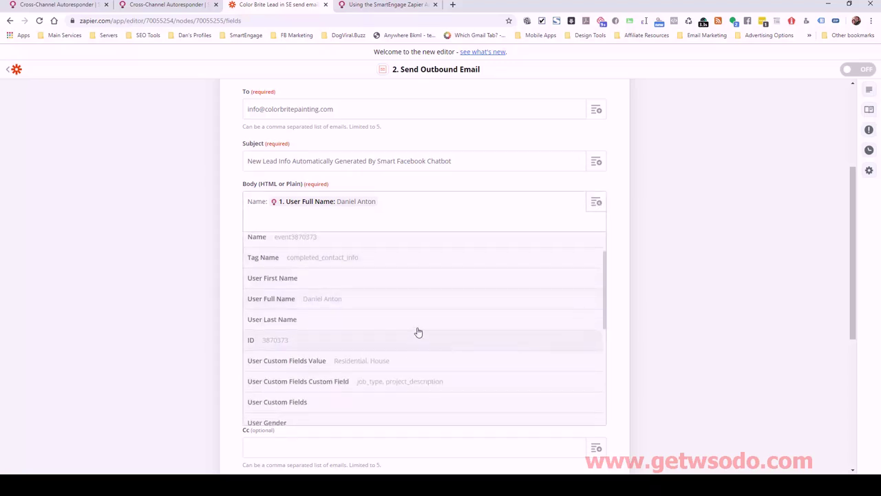
{"action": "scroll", "coordinate": [413, 340], "scroll_direction": "down", "scroll_amount": 3}
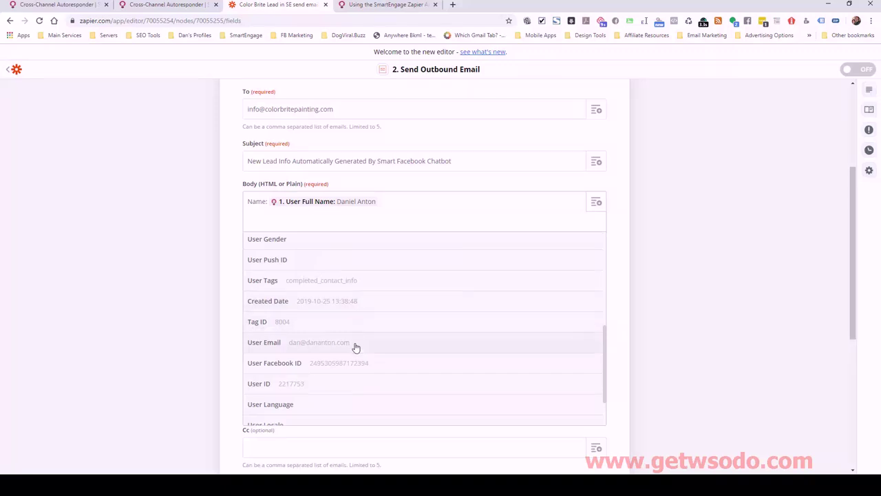
{"action": "left_click", "coordinate": [354, 344]}
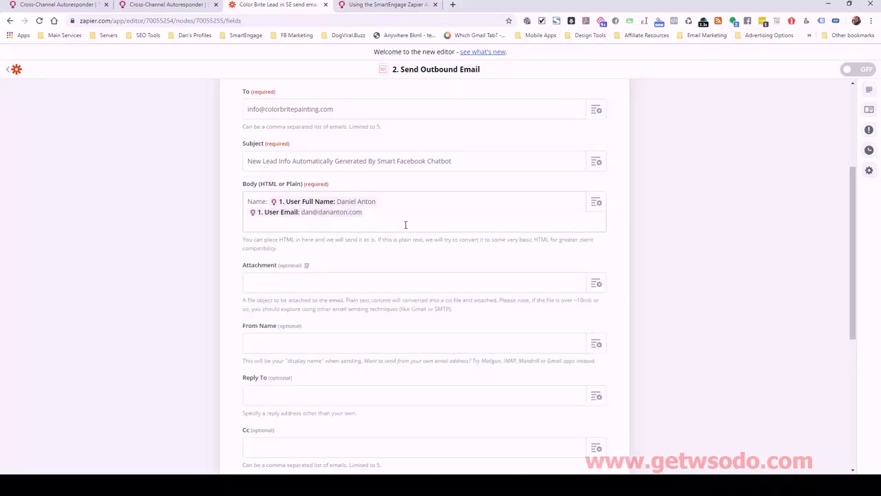
{"action": "type", "text": "Email:"}
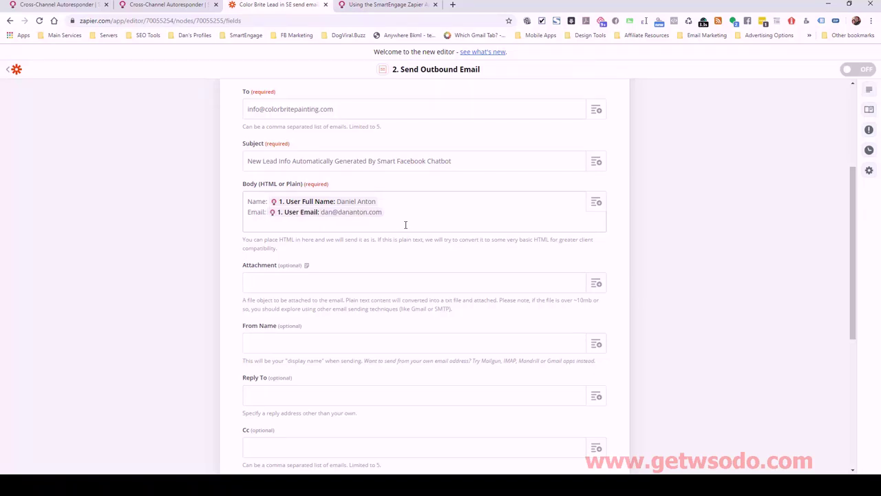
Add a Phone: line with the subscriber's phone, then the project custom field values
{"action": "key", "text": "Return"}
{"action": "type", "text": "P"}
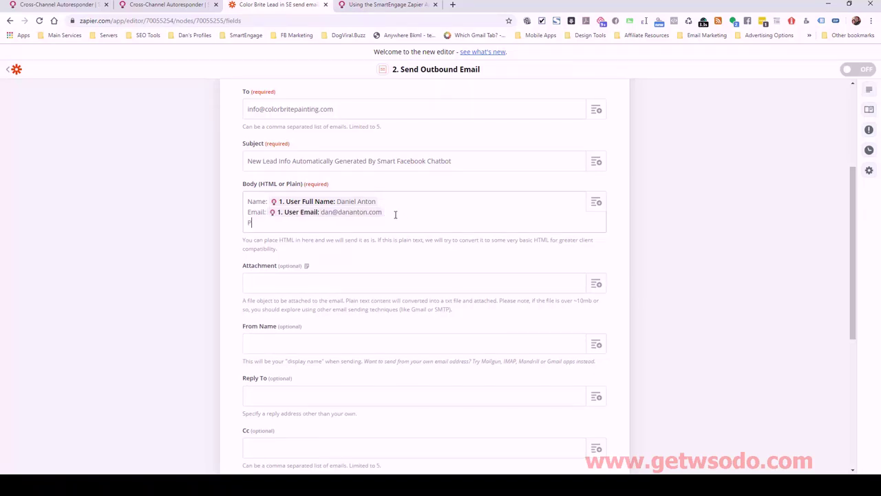
{"action": "type", "text": "hone:"}
{"action": "left_click", "coordinate": [593, 207]}
{"action": "scroll", "coordinate": [331, 360], "scroll_direction": "down", "scroll_amount": 1}
{"action": "scroll", "coordinate": [331, 359], "scroll_direction": "down", "scroll_amount": 5}
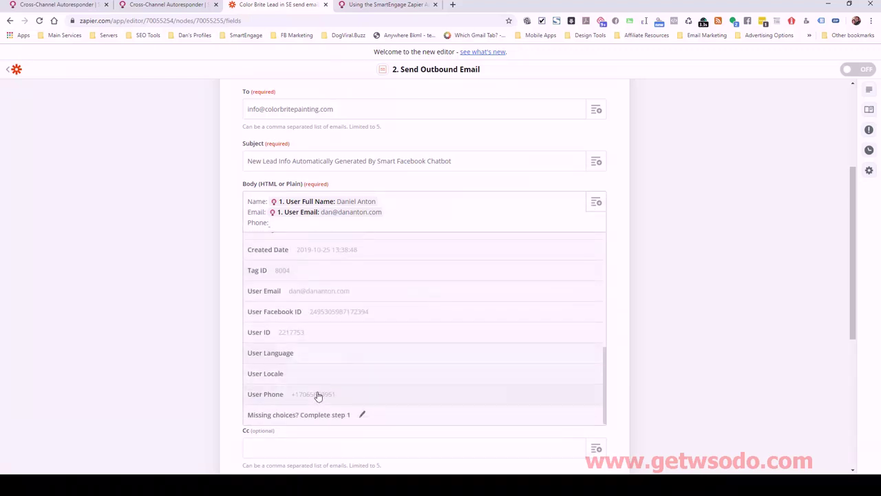
{"action": "left_click", "coordinate": [316, 394]}
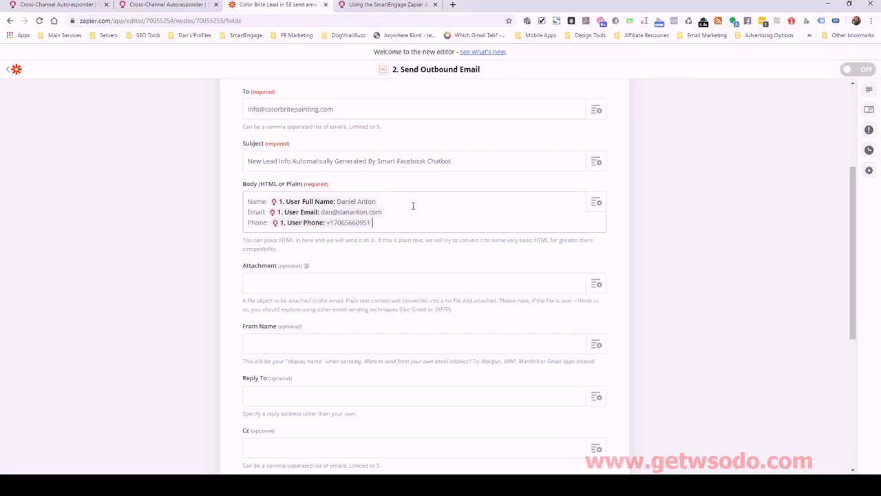
{"action": "key", "text": "Return"}
{"action": "key", "text": "Return"}
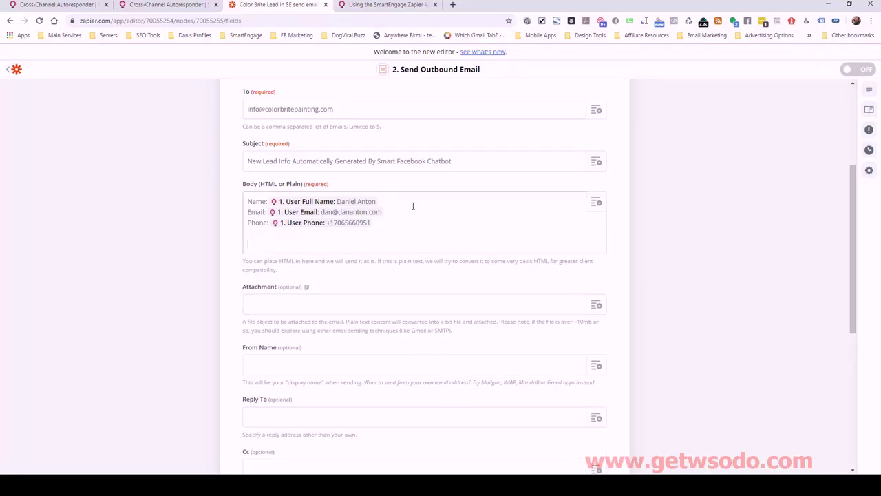
{"action": "left_click", "coordinate": [596, 202]}
{"action": "scroll", "coordinate": [457, 310], "scroll_direction": "down", "scroll_amount": 1}
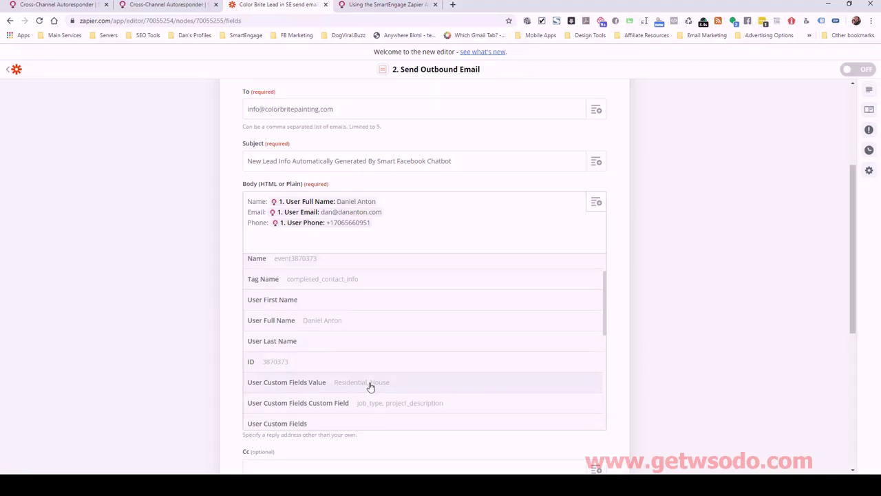
{"action": "scroll", "coordinate": [370, 365], "scroll_direction": "down", "scroll_amount": 5}
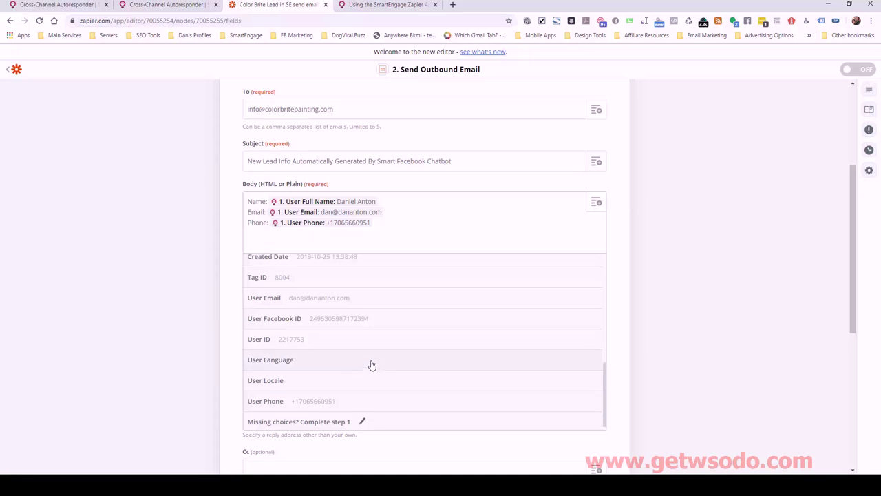
{"action": "scroll", "coordinate": [371, 365], "scroll_direction": "up", "scroll_amount": 4}
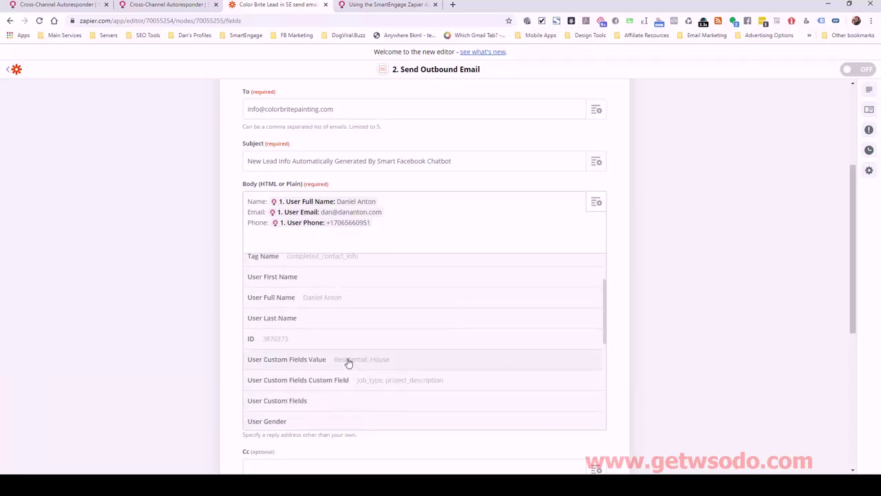
{"action": "left_click", "coordinate": [348, 362]}
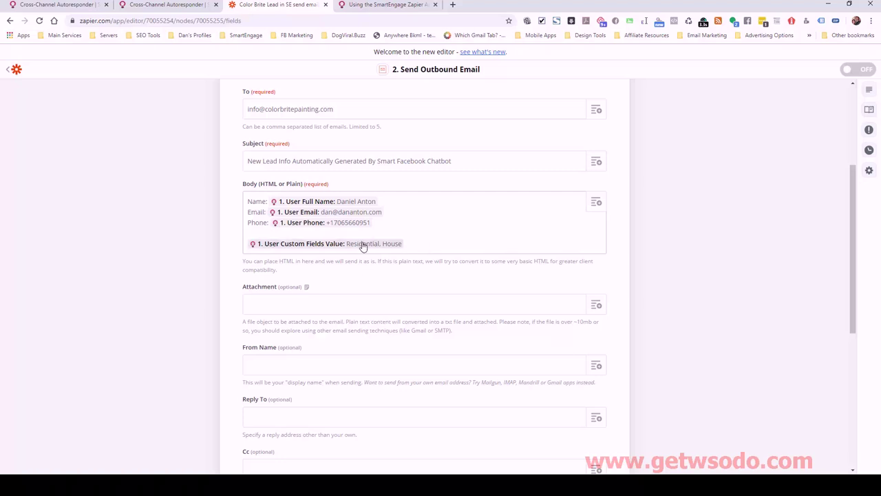
{"action": "left_click", "coordinate": [165, 8]}
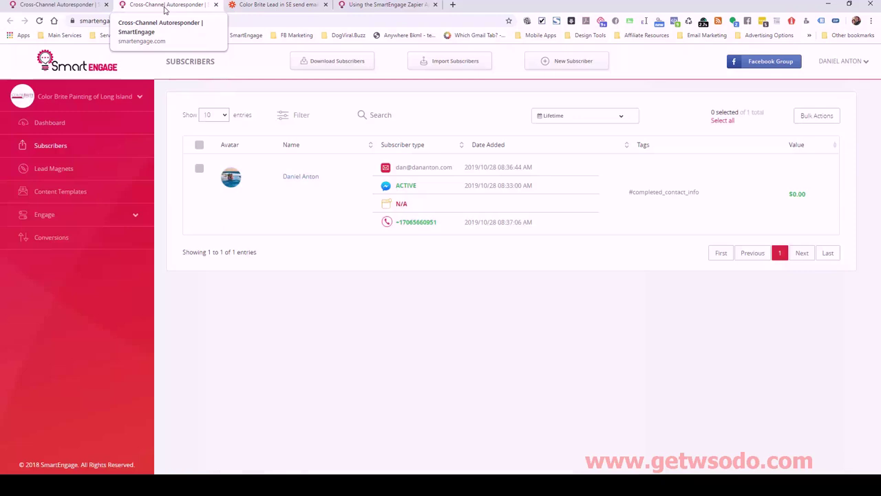
{"action": "left_click", "coordinate": [85, 3]}
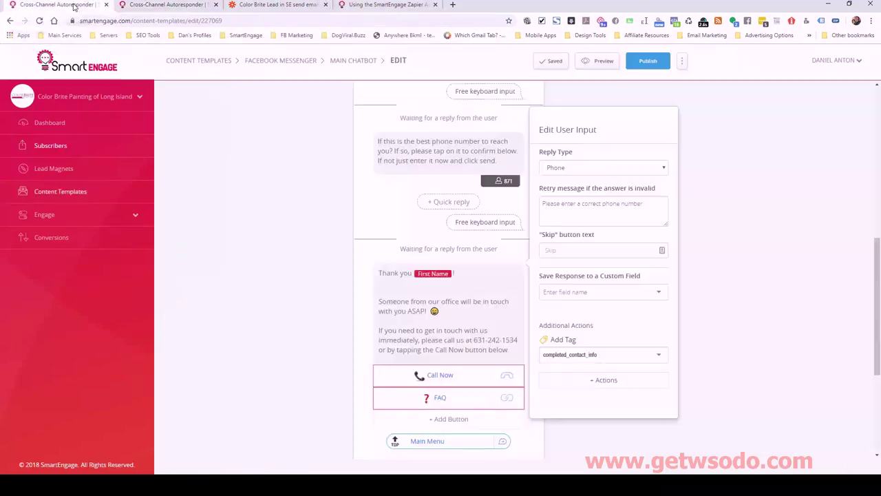
{"action": "scroll", "coordinate": [403, 206], "scroll_direction": "up", "scroll_amount": 3}
{"action": "scroll", "coordinate": [403, 246], "scroll_direction": "up", "scroll_amount": 5}
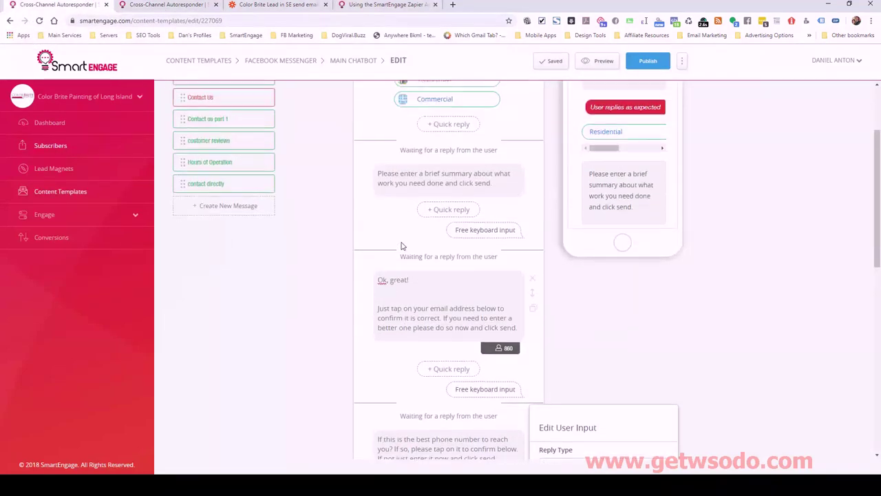
{"action": "left_click", "coordinate": [463, 158]}
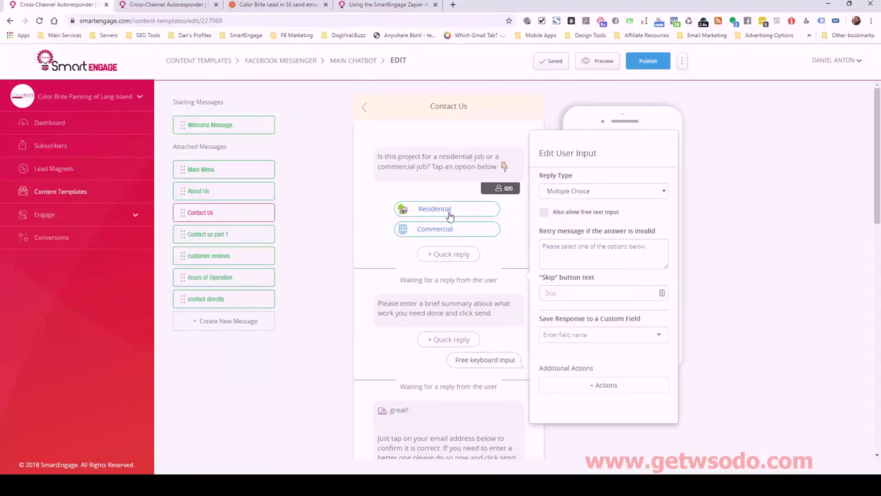
{"action": "scroll", "coordinate": [429, 279], "scroll_direction": "down", "scroll_amount": 1}
{"action": "scroll", "coordinate": [429, 279], "scroll_direction": "down", "scroll_amount": 2}
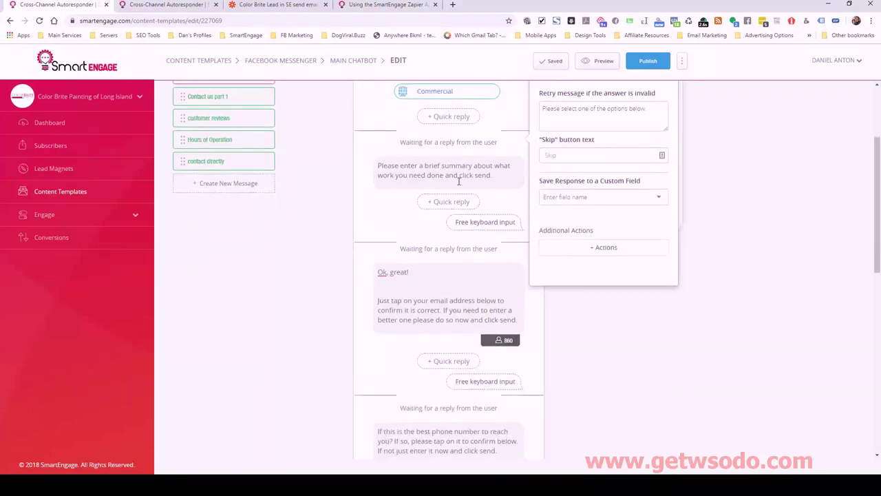
{"action": "left_click", "coordinate": [458, 175]}
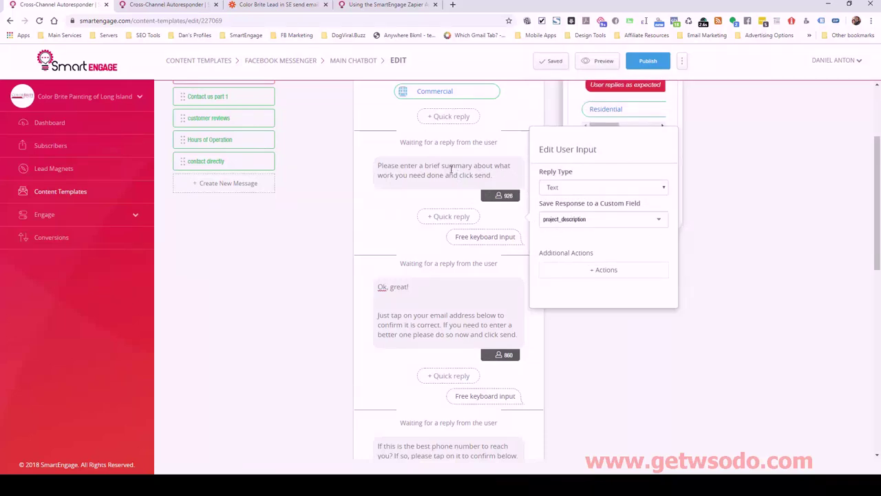
{"action": "left_click", "coordinate": [272, 4]}
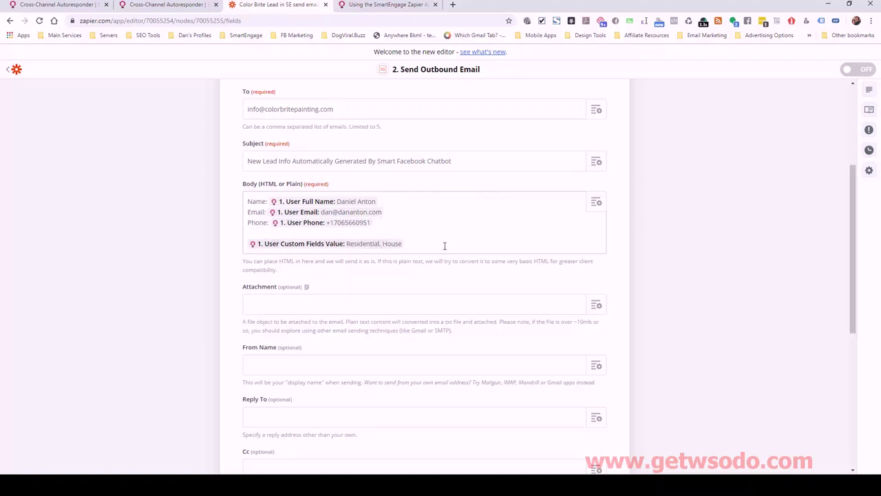
Set the email's From Name to Kimera Media Auto Leadgen
{"action": "scroll", "coordinate": [519, 253], "scroll_direction": "down", "scroll_amount": 2}
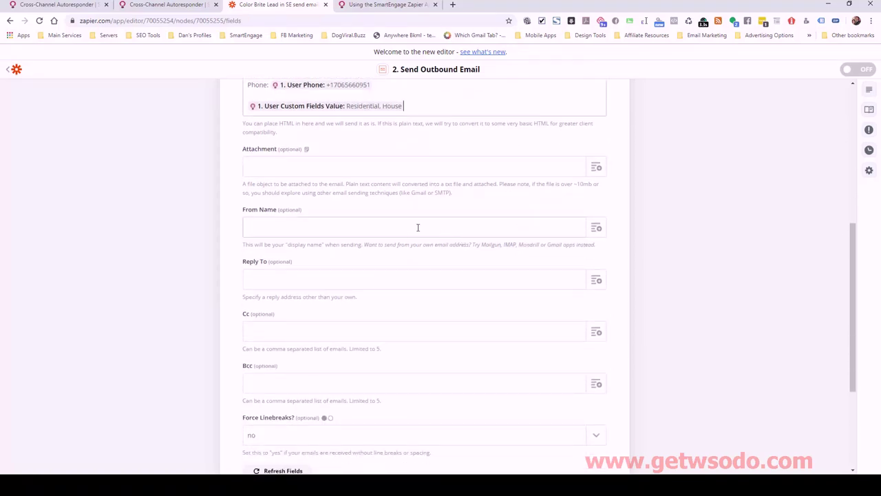
{"action": "left_click", "coordinate": [292, 223]}
{"action": "type", "text": "Kimera Med"}
{"action": "type", "text": "ia "}
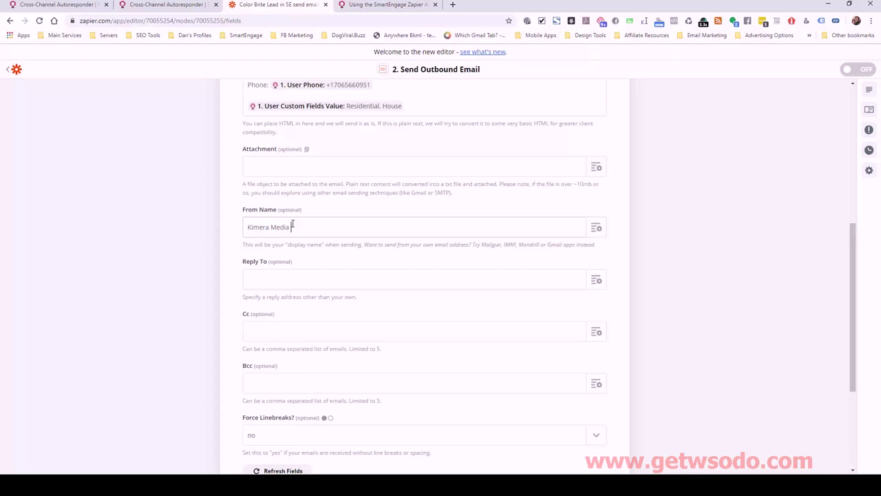
{"action": "type", "text": "Auto Leadgen"}
Enter the reply-to Gmail address and set Force Linebreaks to yes
{"action": "scroll", "coordinate": [404, 263], "scroll_direction": "down", "scroll_amount": 1}
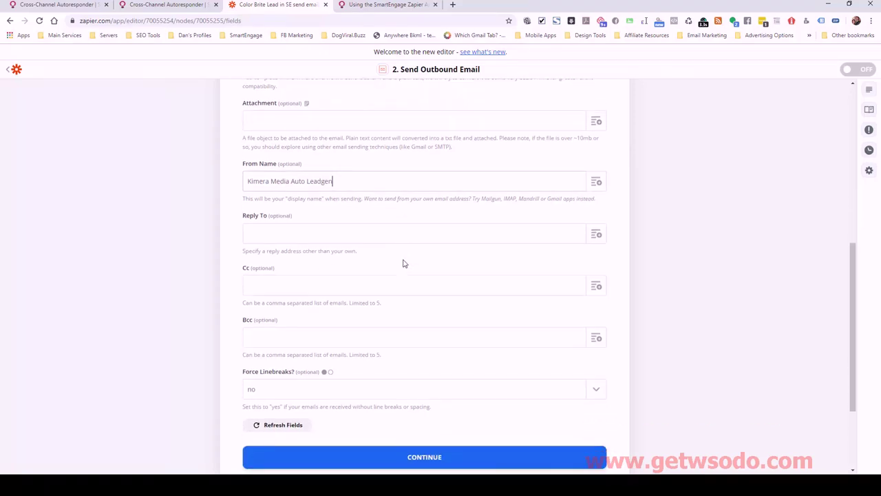
{"action": "left_click", "coordinate": [321, 234]}
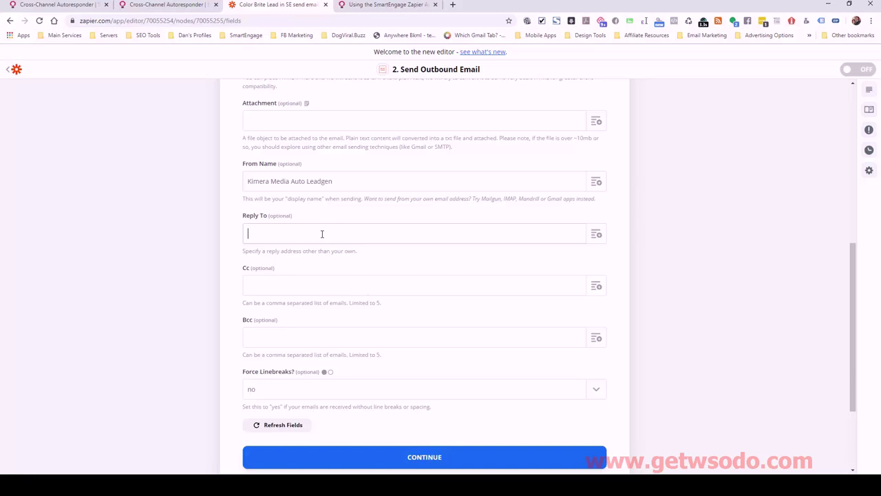
{"action": "left_click", "coordinate": [419, 392]}
{"action": "left_click", "coordinate": [325, 427]}
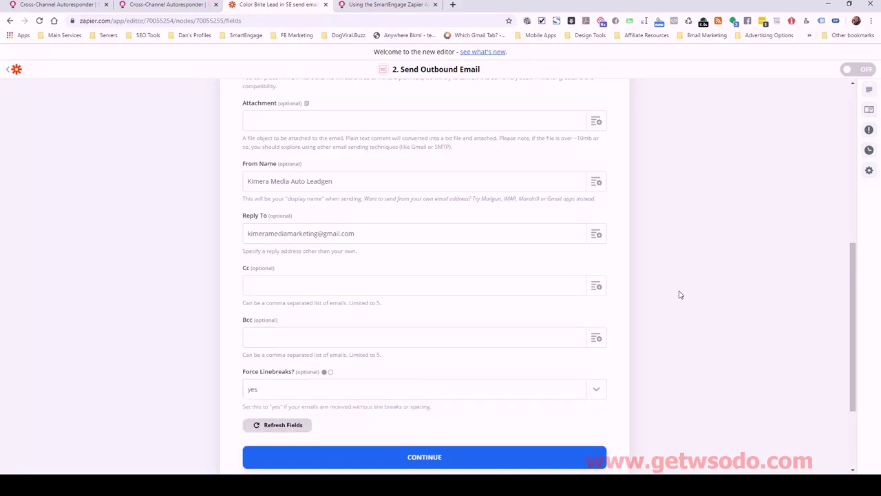
{"action": "scroll", "coordinate": [395, 256], "scroll_direction": "up", "scroll_amount": 3}
{"action": "scroll", "coordinate": [395, 257], "scroll_direction": "up", "scroll_amount": 1}
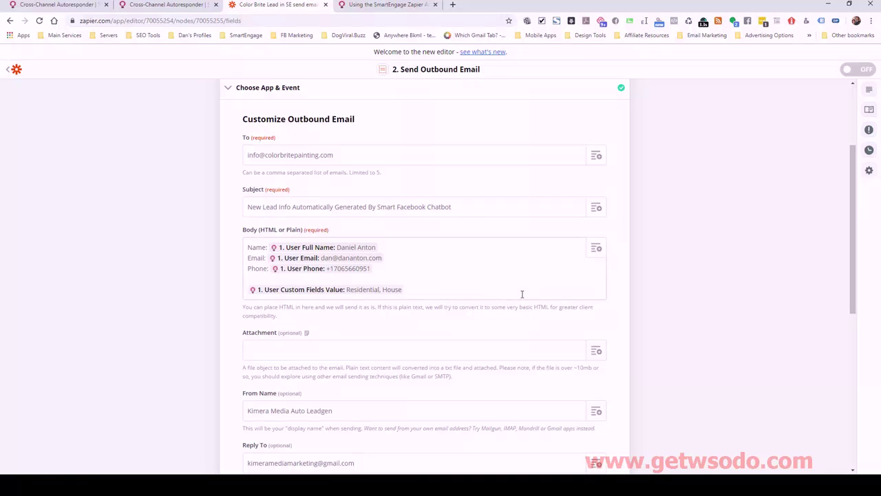
Copy the reply-to address into the Bcc field and review the email test preview
{"action": "scroll", "coordinate": [522, 294], "scroll_direction": "down", "scroll_amount": 4}
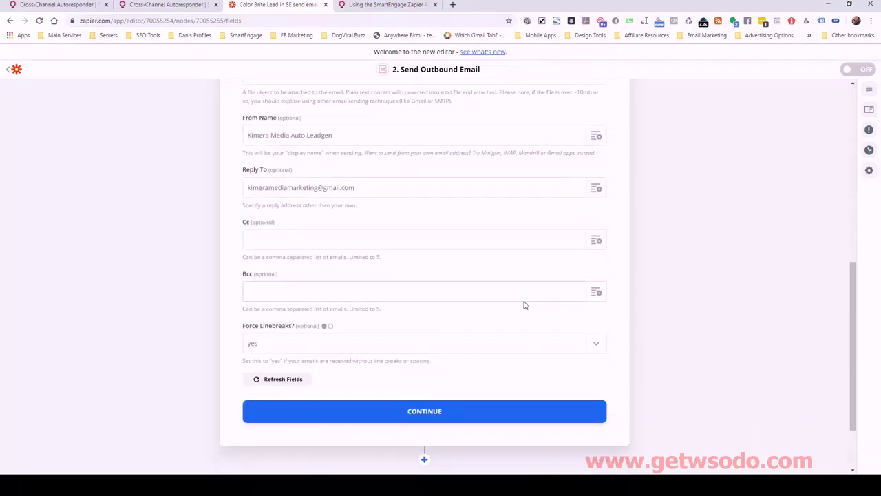
{"action": "left_click", "coordinate": [345, 288]}
{"action": "left_click_drag", "start_coordinate": [278, 196], "coordinate": [246, 190]}
{"action": "key", "text": "ctrl+c"}
{"action": "left_click", "coordinate": [302, 287]}
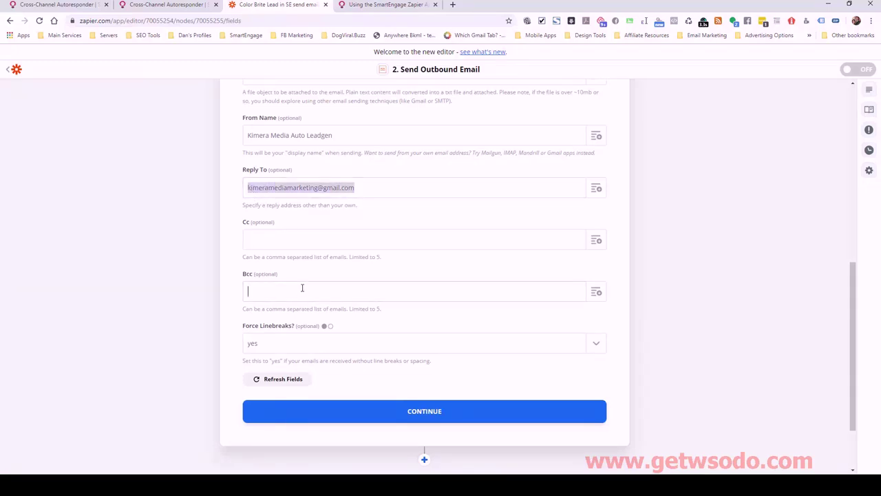
{"action": "key", "text": "ctrl+v"}
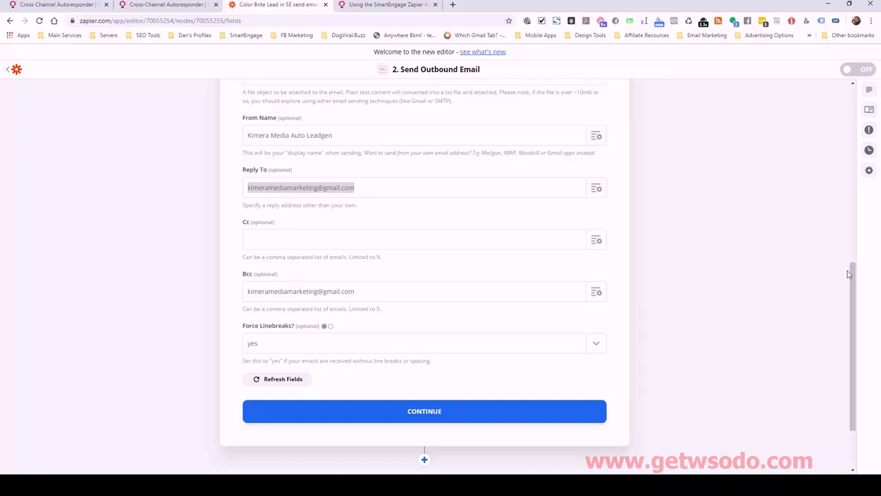
{"action": "left_click_drag", "start_coordinate": [854, 280], "coordinate": [829, 263]}
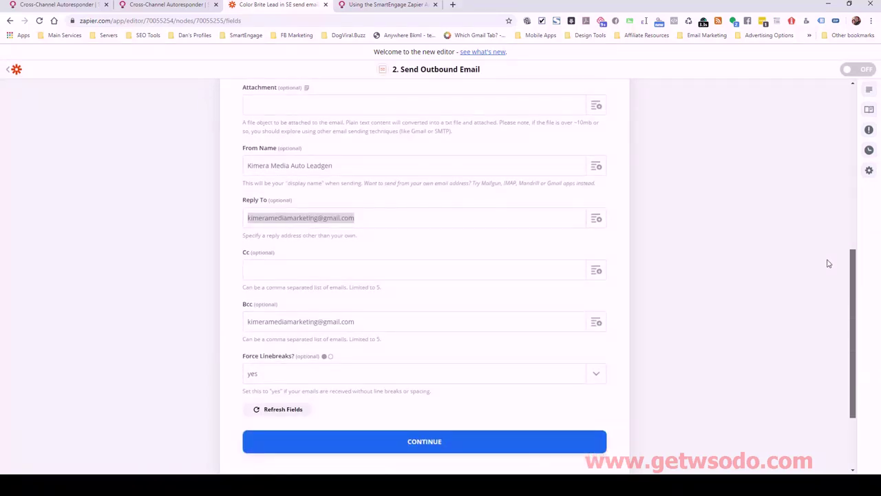
{"action": "left_click_drag", "start_coordinate": [828, 264], "coordinate": [833, 295]}
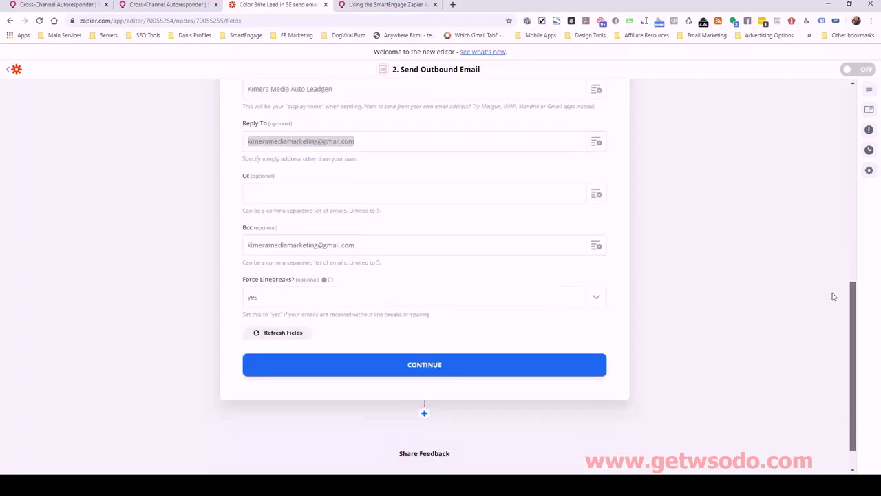
Review the lead email preview and send a test outbound email through Email by Zapier
{"action": "left_click", "coordinate": [435, 369]}
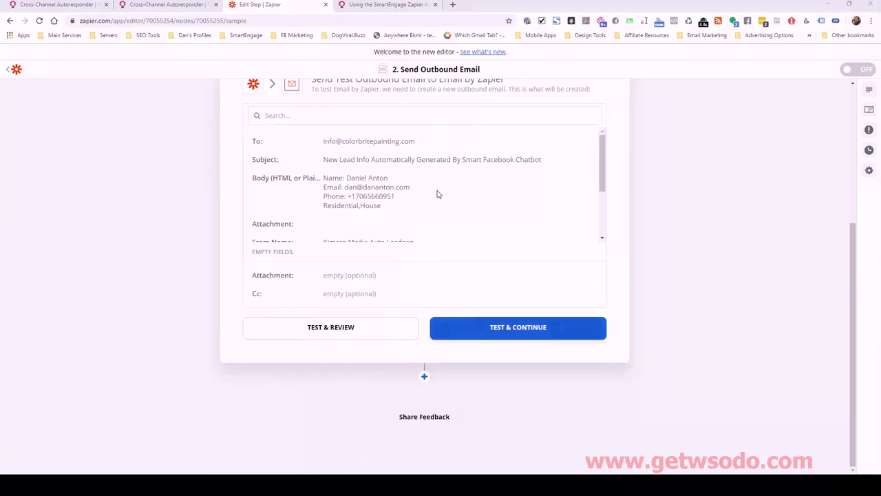
{"action": "left_click_drag", "start_coordinate": [603, 165], "coordinate": [609, 153]}
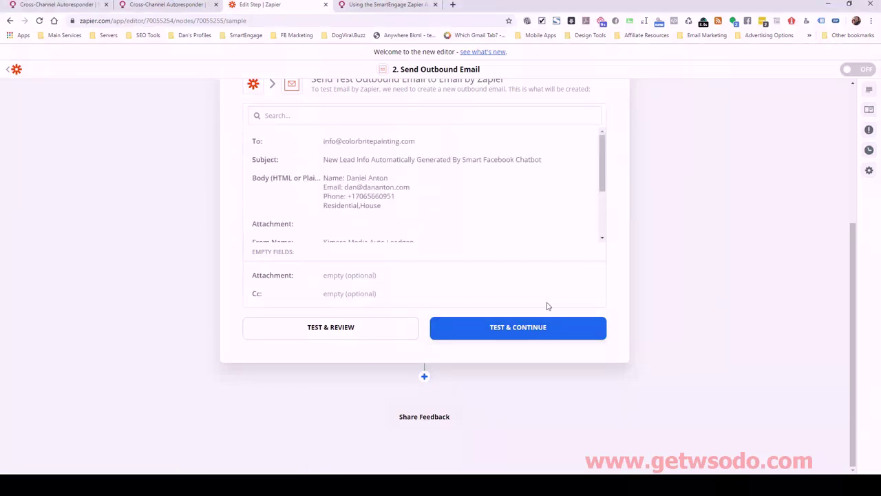
{"action": "left_click", "coordinate": [529, 328]}
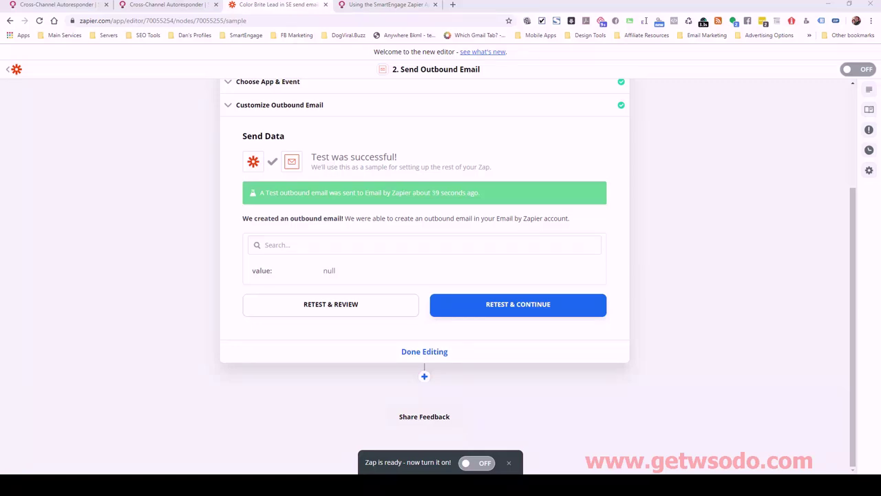
{"action": "left_click_drag", "start_coordinate": [880, 94], "coordinate": [615, 2]}
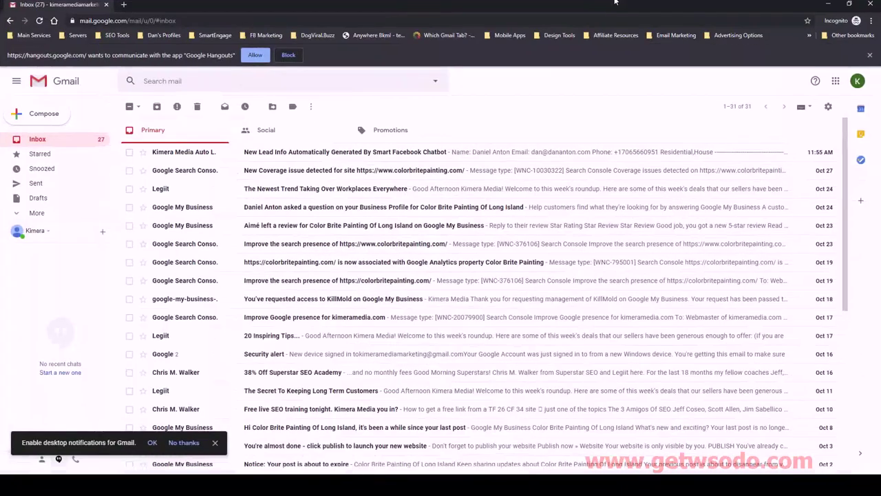
{"action": "mouse_move", "coordinate": [162, 155]}
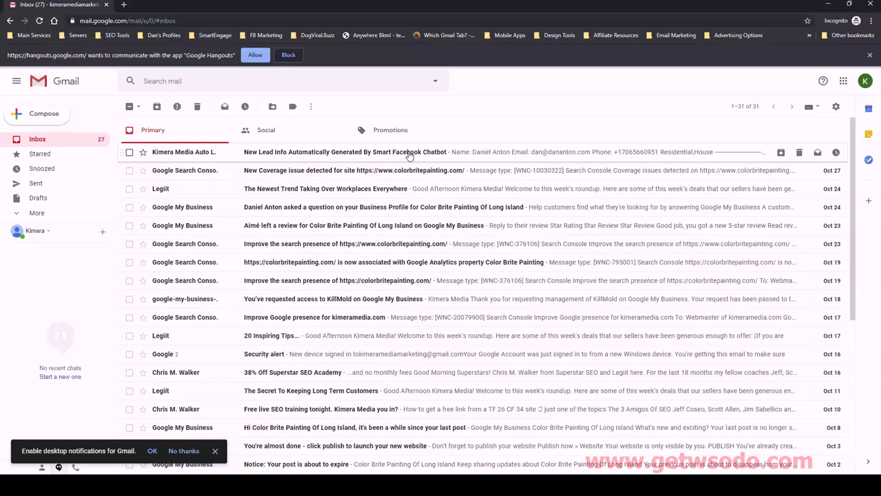
{"action": "left_click", "coordinate": [415, 153]}
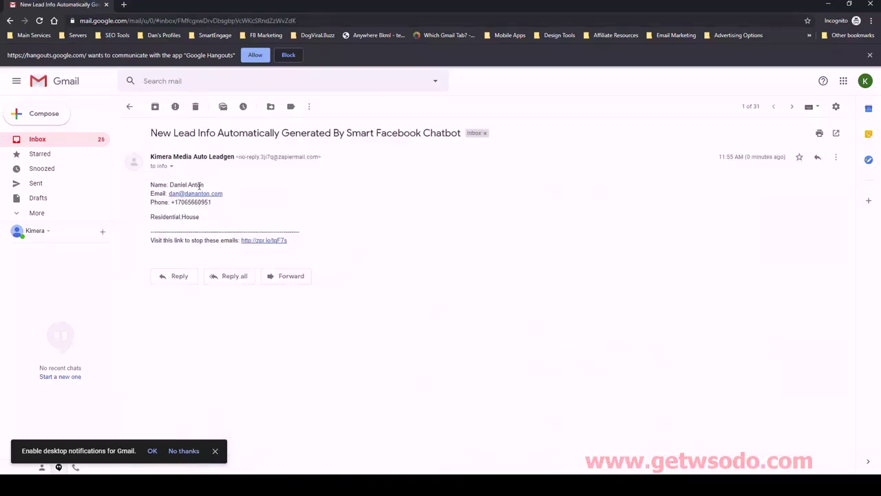
{"action": "left_click_drag", "start_coordinate": [182, 185], "coordinate": [201, 193]}
{"action": "left_click", "coordinate": [225, 192]}
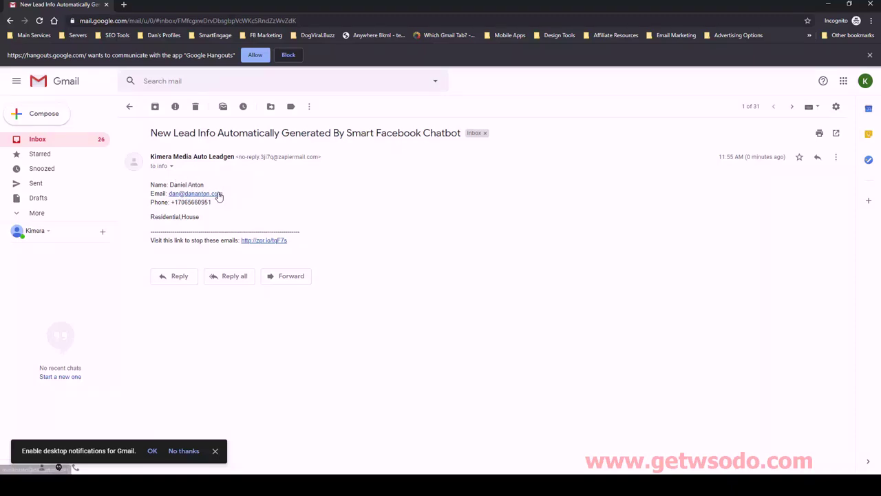
{"action": "left_click_drag", "start_coordinate": [151, 216], "coordinate": [212, 219]}
{"action": "left_click", "coordinate": [186, 217]}
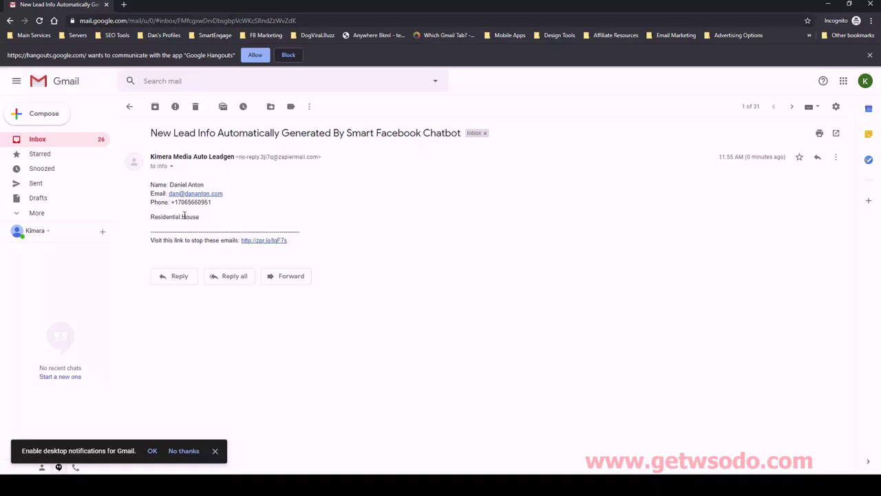
{"action": "left_click_drag", "start_coordinate": [183, 217], "coordinate": [200, 217]}
{"action": "left_click", "coordinate": [228, 221]}
{"action": "left_click_drag", "start_coordinate": [219, 204], "coordinate": [175, 200]}
{"action": "left_click", "coordinate": [269, 212]}
{"action": "key", "text": "super+Down"}
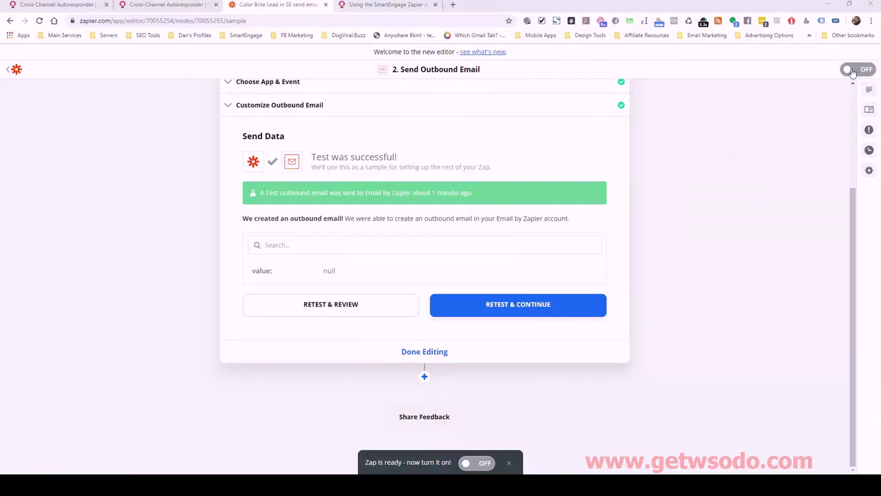
Turn the Zap on from the 'Zap is ready' bar
{"action": "left_click", "coordinate": [466, 463]}
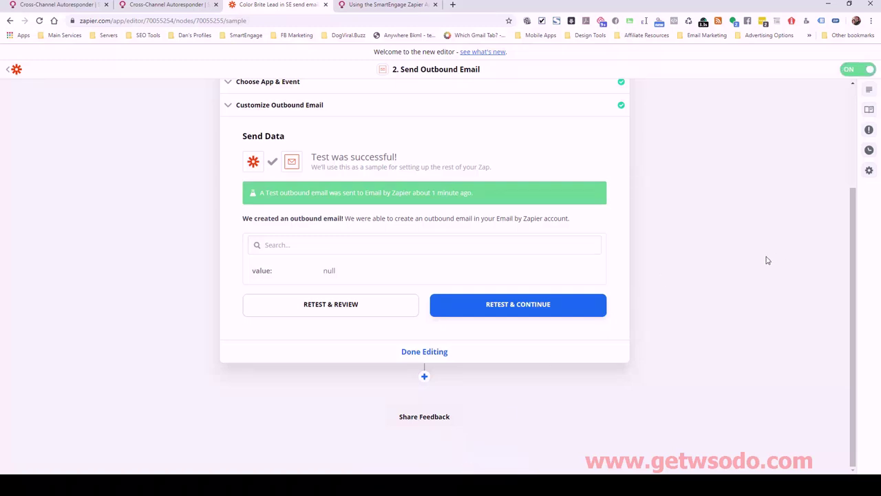
Return to the Main Chatbot editor and check the phone question's saved field and tag
{"action": "left_click", "coordinate": [157, 5]}
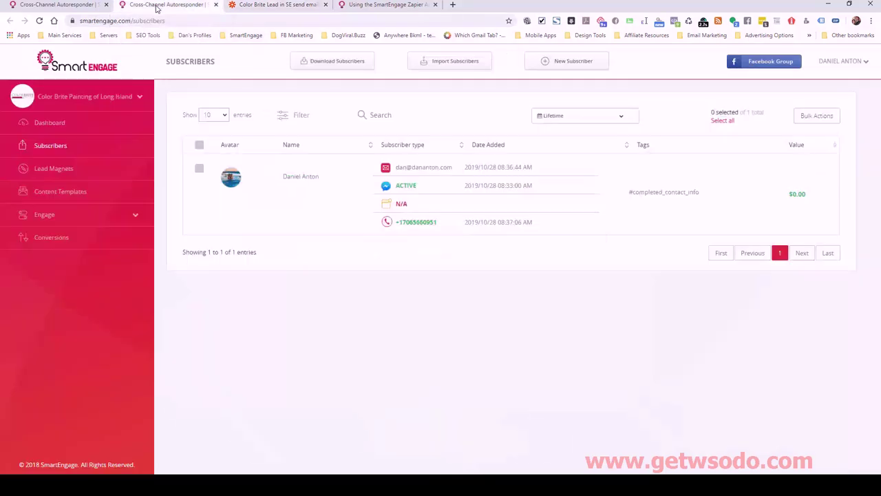
{"action": "left_click", "coordinate": [80, 7]}
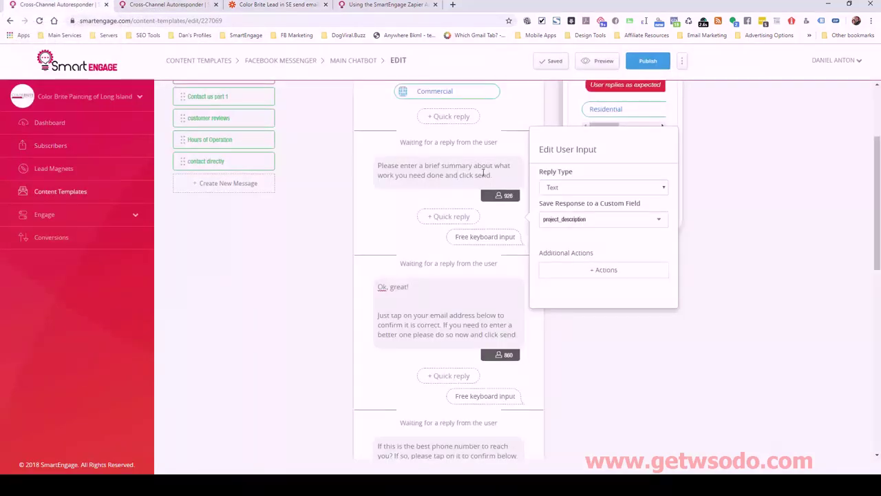
{"action": "scroll", "coordinate": [420, 268], "scroll_direction": "down", "scroll_amount": 3}
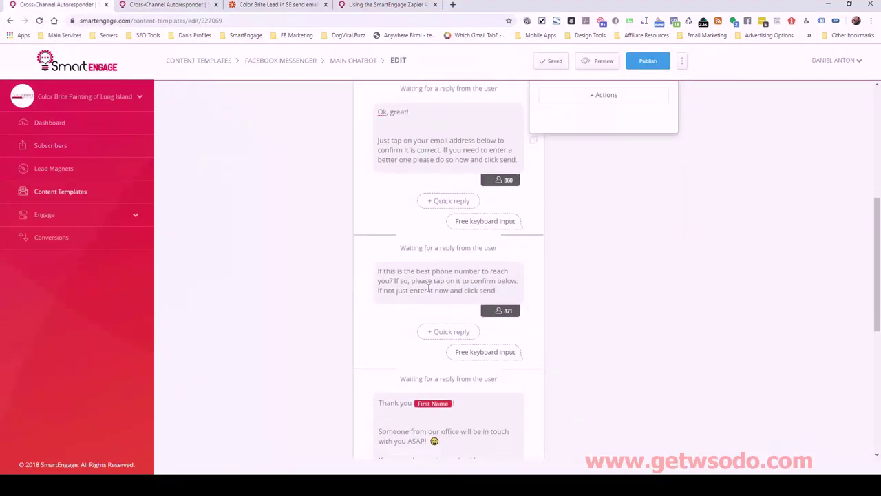
{"action": "scroll", "coordinate": [428, 289], "scroll_direction": "up", "scroll_amount": 1}
{"action": "scroll", "coordinate": [428, 289], "scroll_direction": "down", "scroll_amount": 2}
{"action": "left_click", "coordinate": [453, 236]}
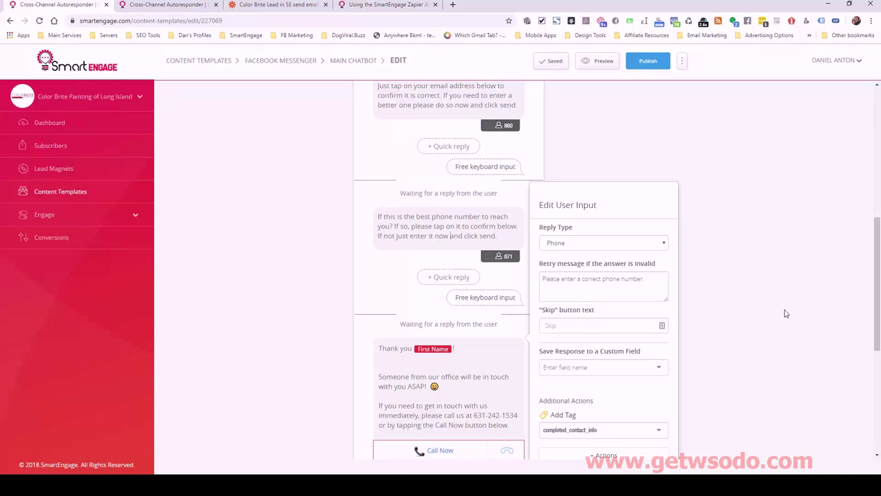
{"action": "left_click", "coordinate": [812, 241]}
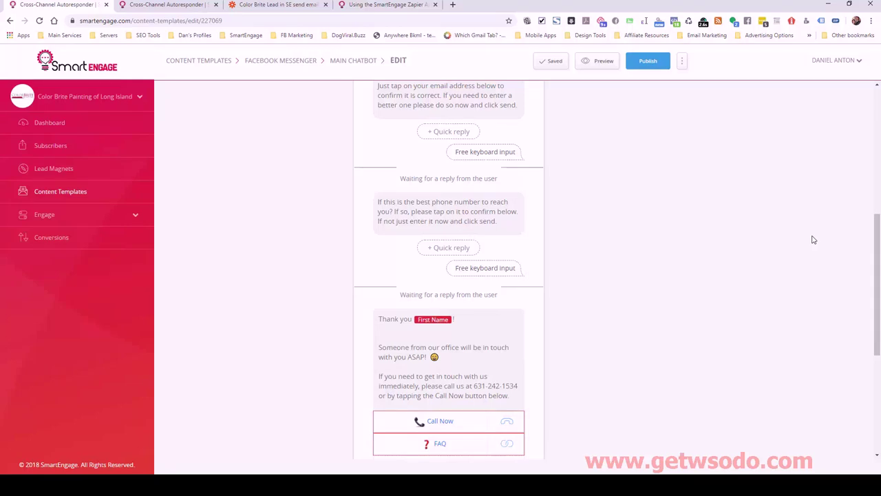